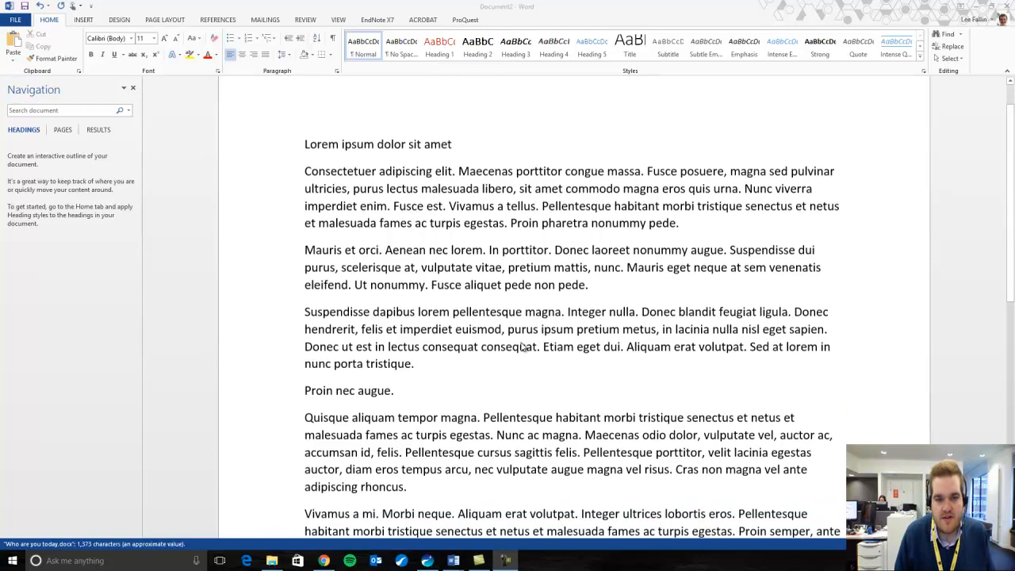
Format all of the document's text directly in Arial at 12 pt.
scroll(522, 348, up, 3)
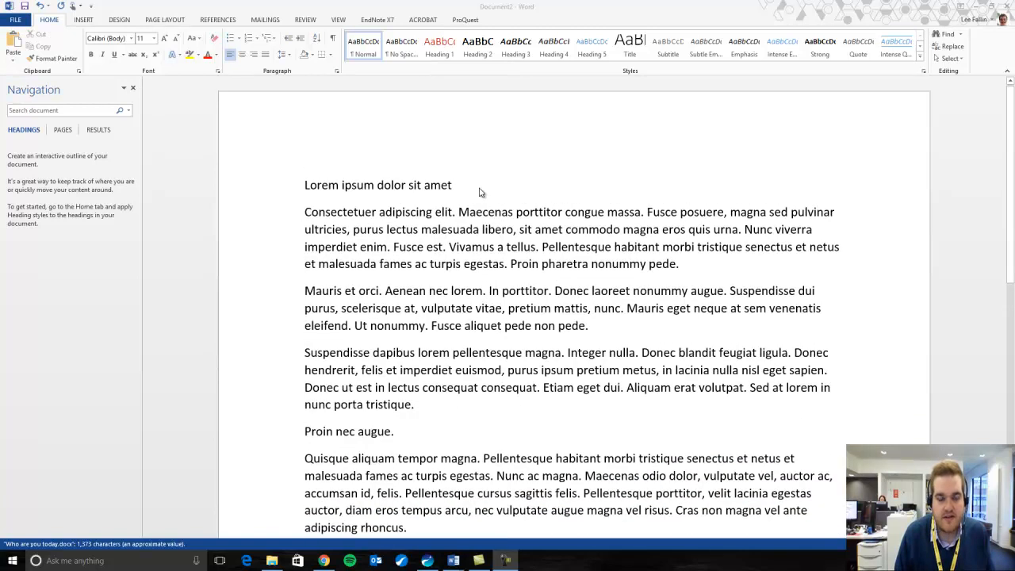
drag(306, 188, 455, 519)
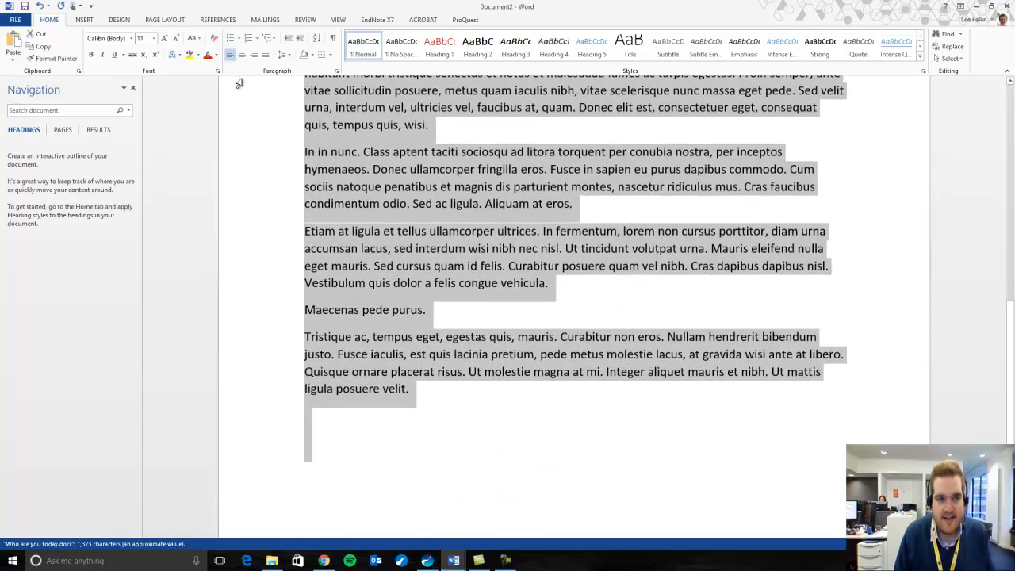
click(131, 38)
click(127, 103)
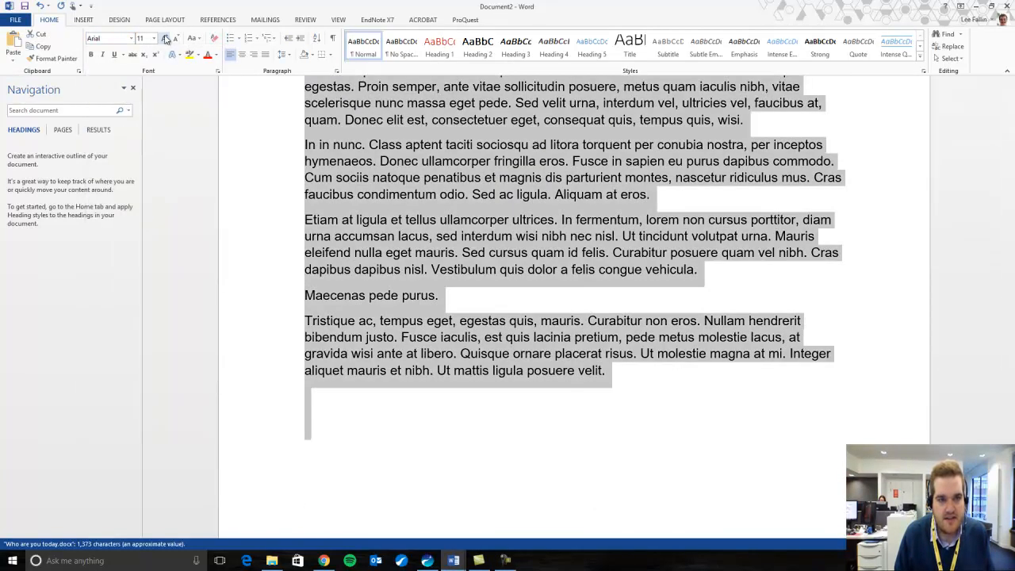
click(164, 38)
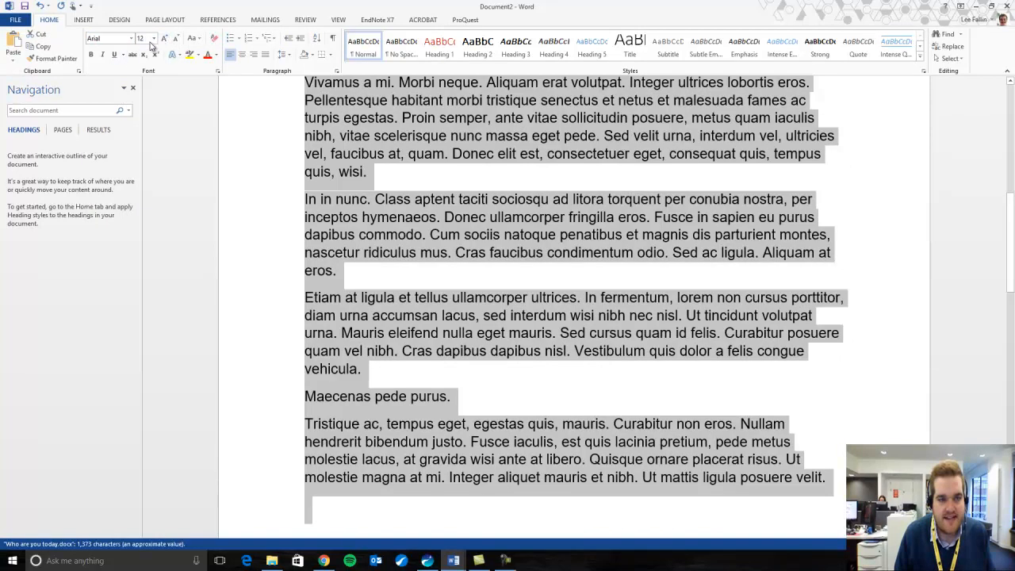
click(154, 38)
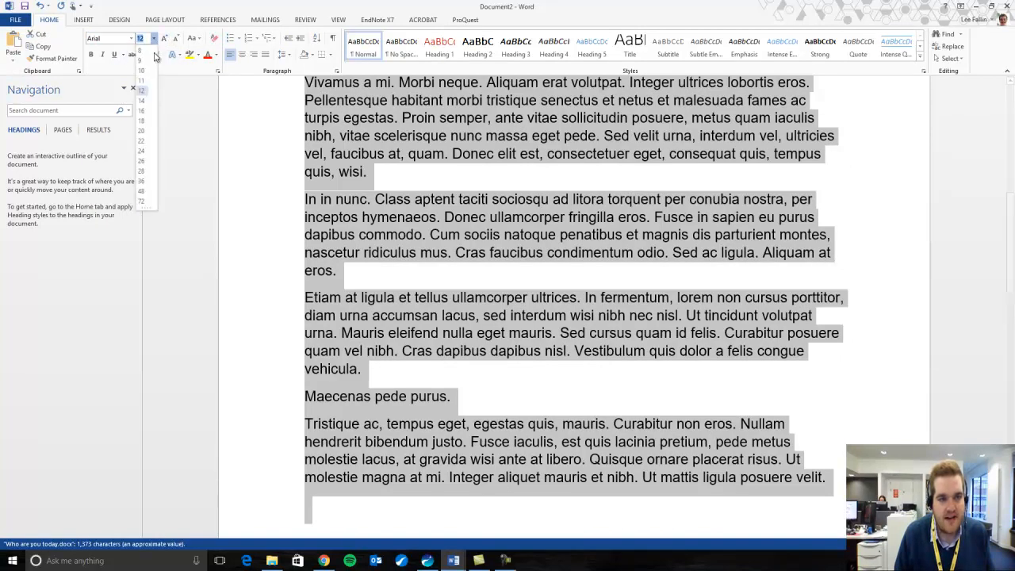
click(188, 73)
scroll(492, 238, up, 8)
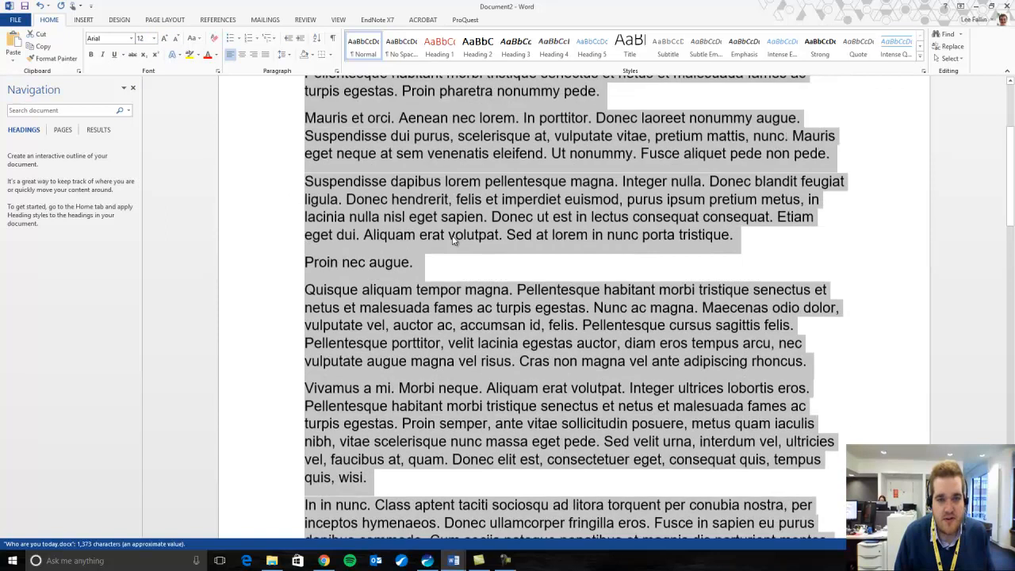
click(492, 184)
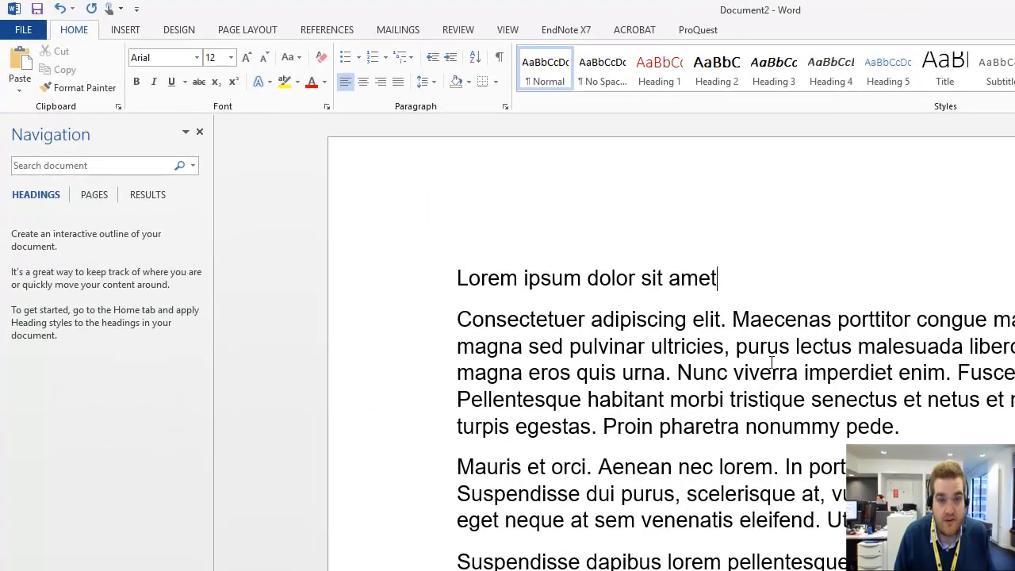
Undo the direct font and size changes made to the document's text.
click(72, 9)
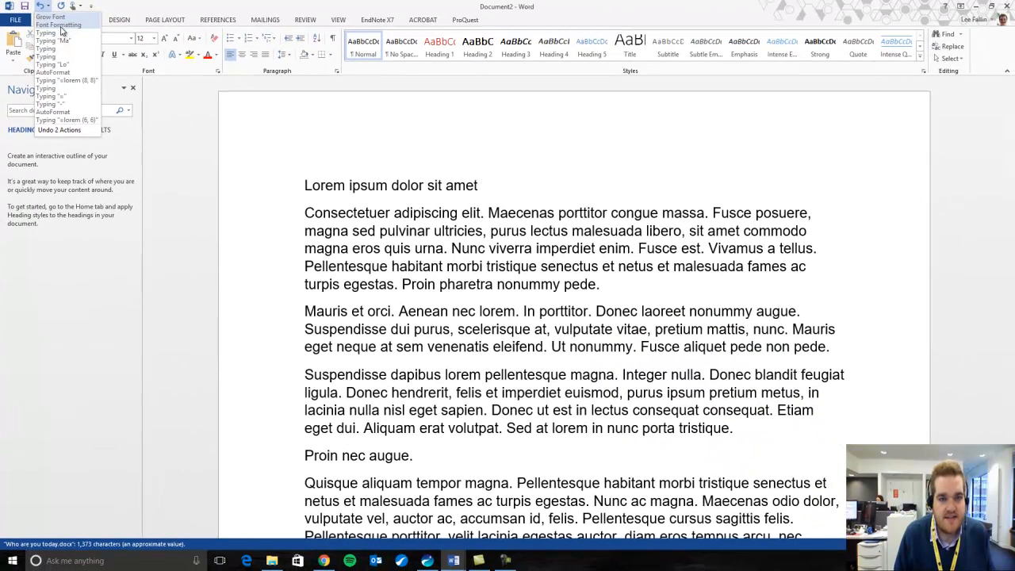
click(84, 77)
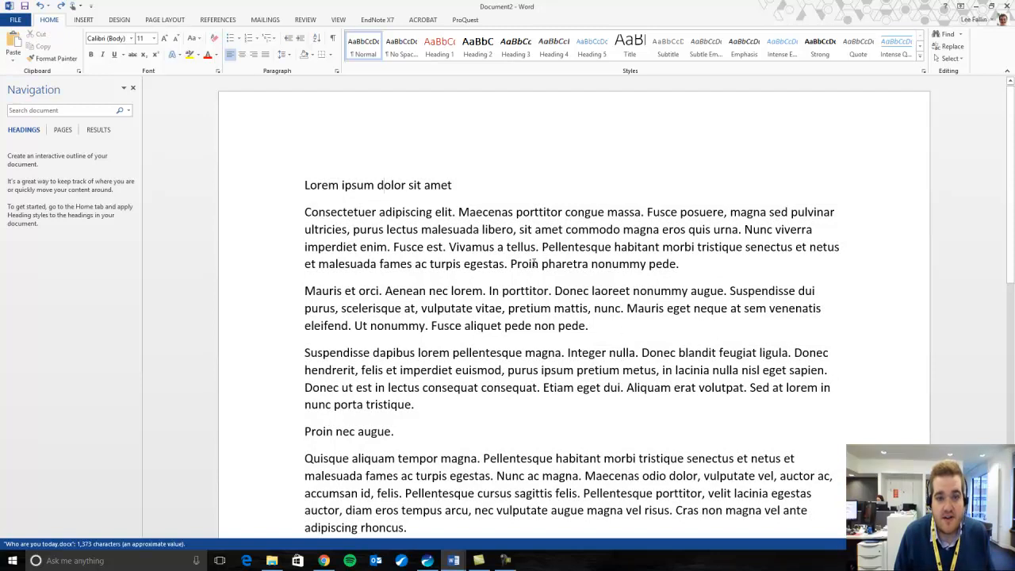
scroll(408, 193, down, 8)
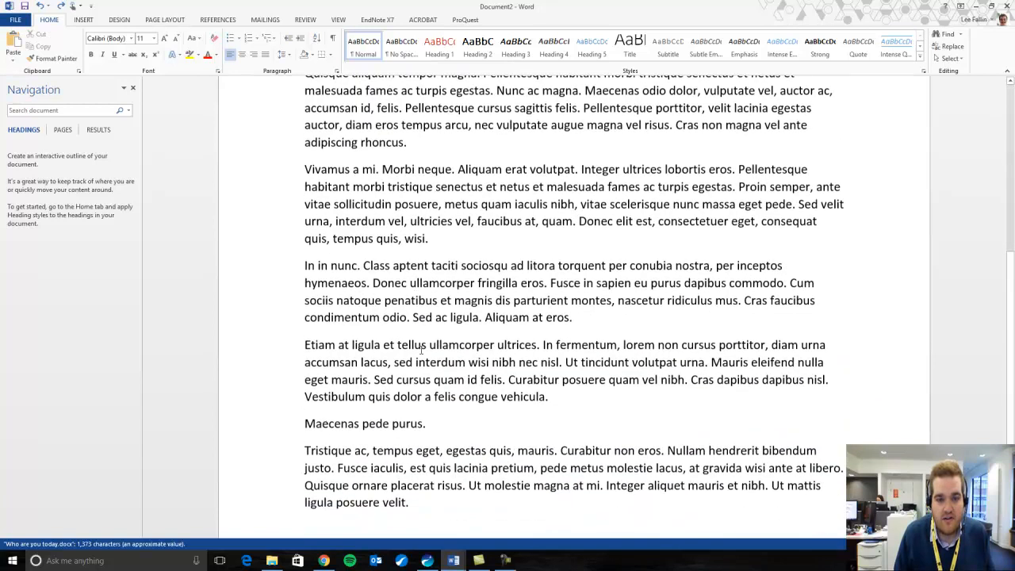
scroll(426, 351, up, 8)
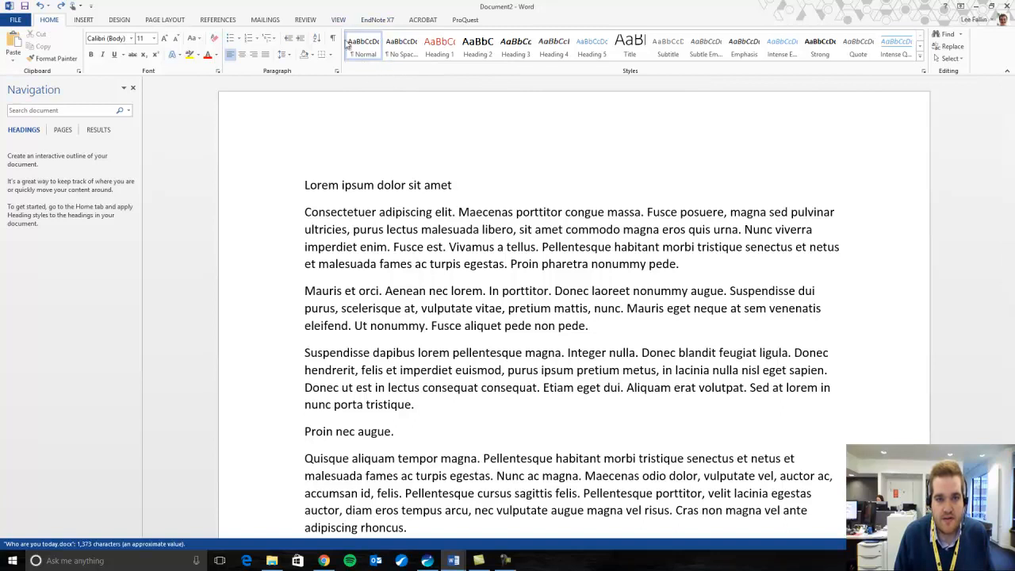
Modify the Normal style to use the Arial font.
click(387, 181)
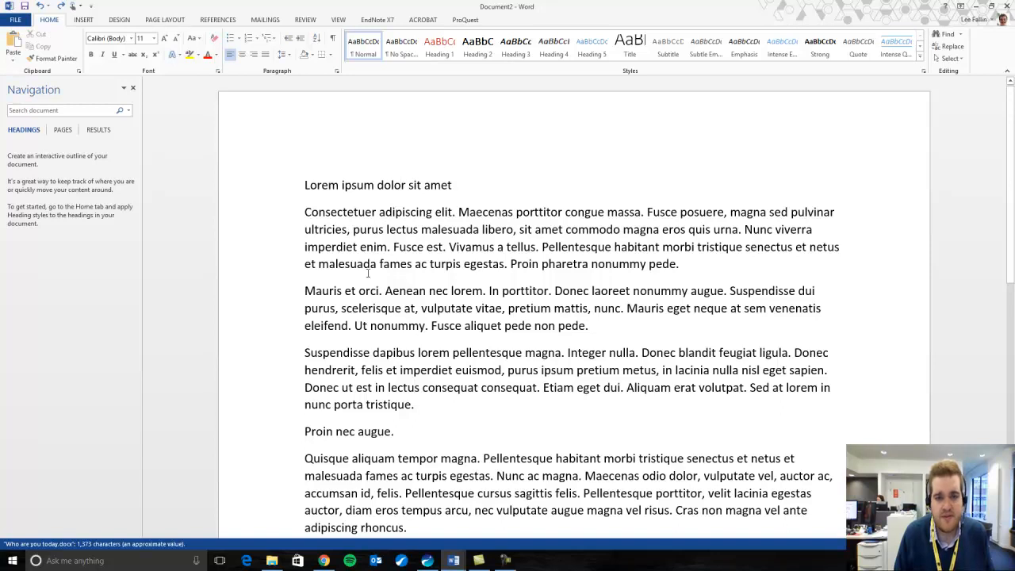
scroll(597, 374, down, 12)
scroll(551, 378, up, 12)
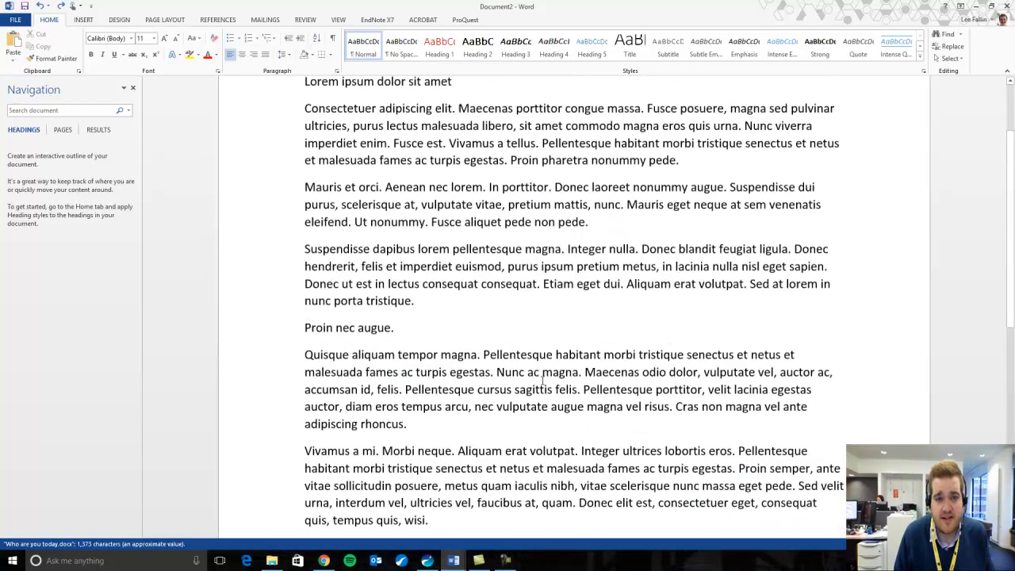
right_click(364, 52)
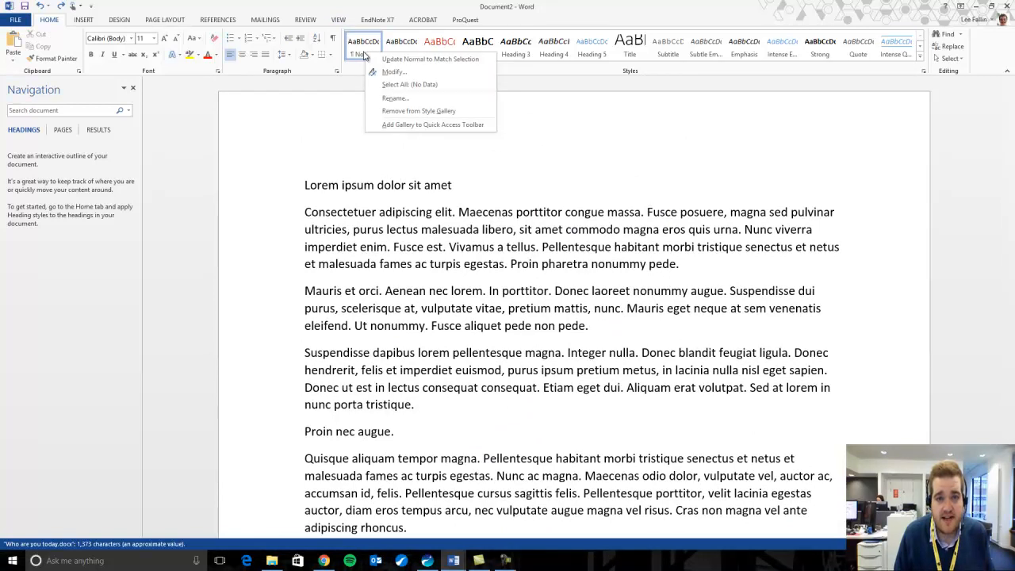
click(393, 73)
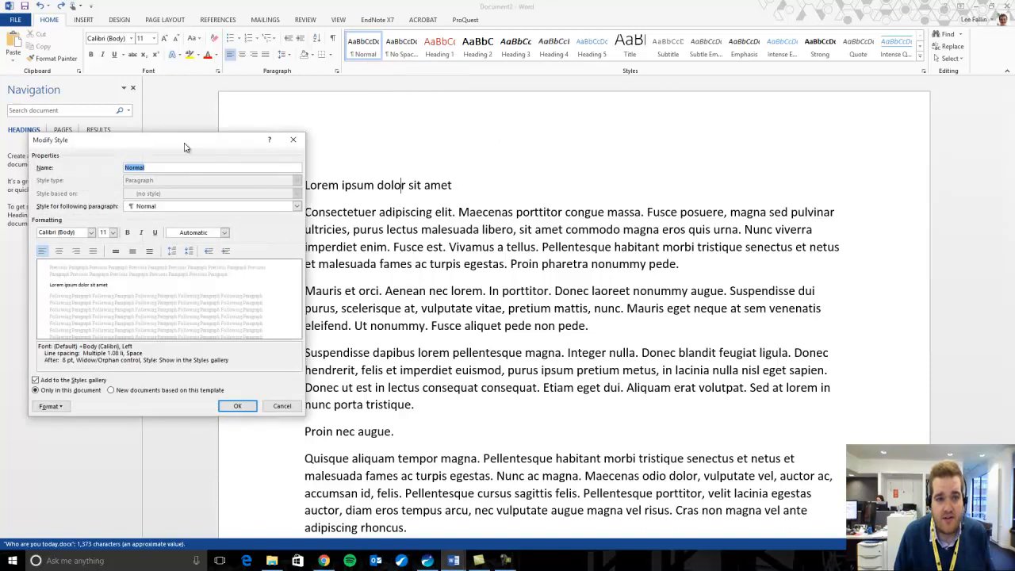
drag(185, 144, 368, 138)
click(273, 226)
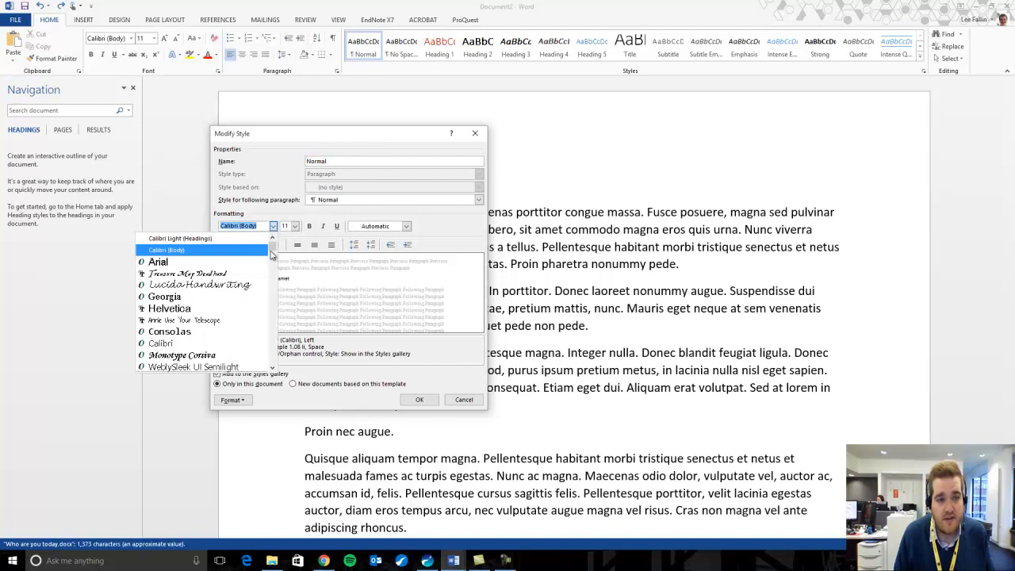
click(242, 262)
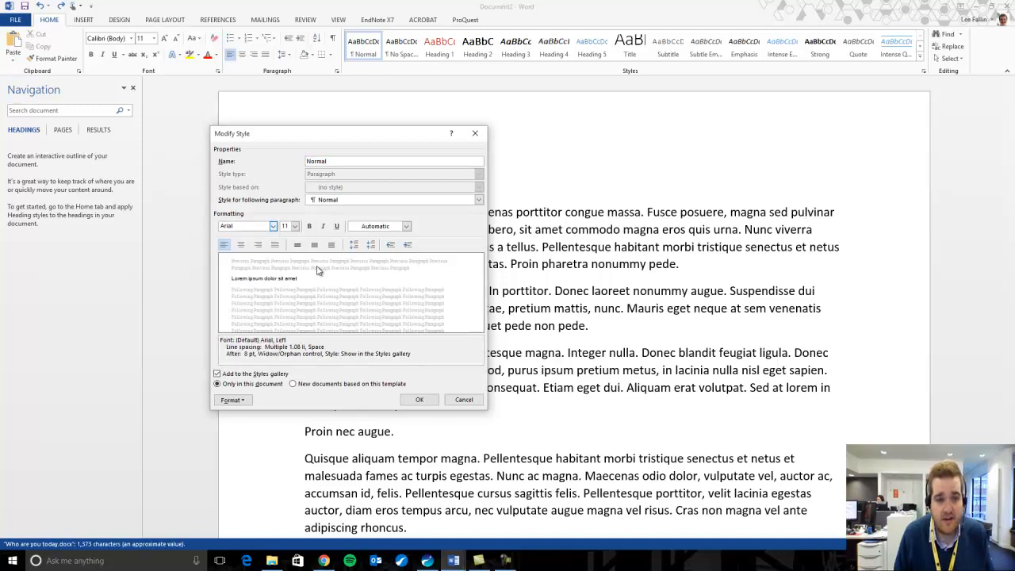
Set the Normal style's font size to 12 and apply the style change to the document.
click(296, 228)
click(286, 264)
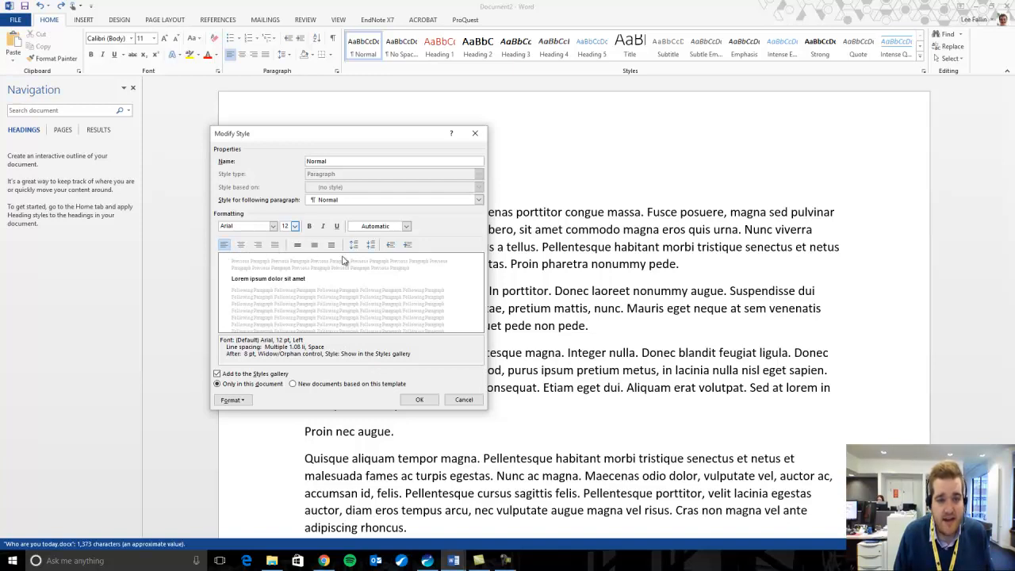
click(238, 401)
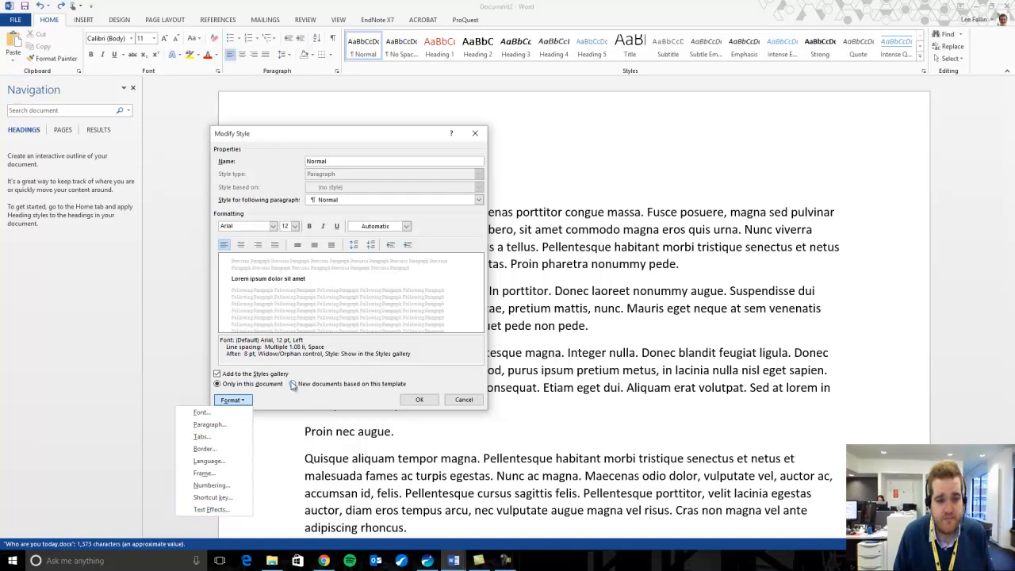
click(422, 402)
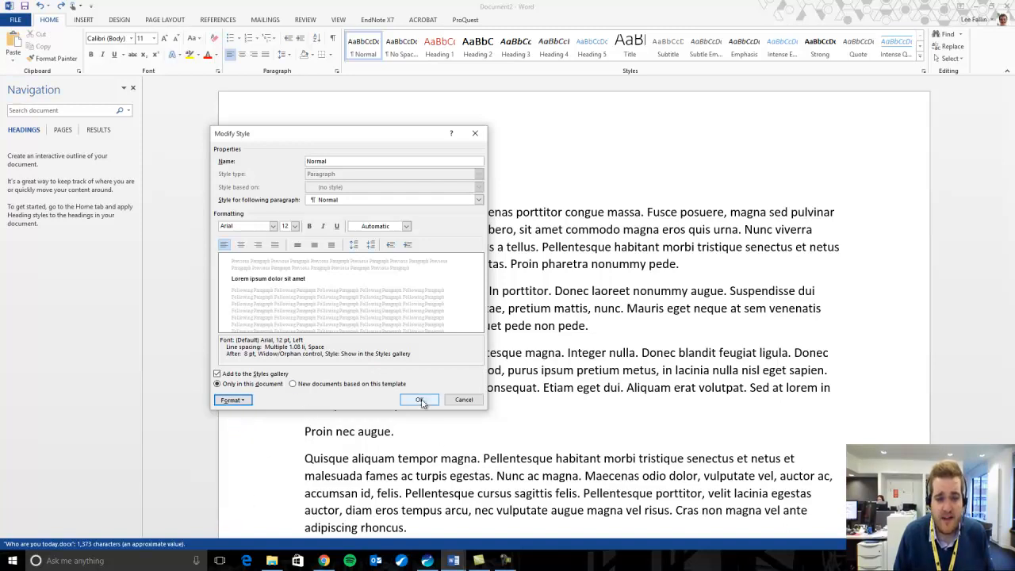
click(423, 401)
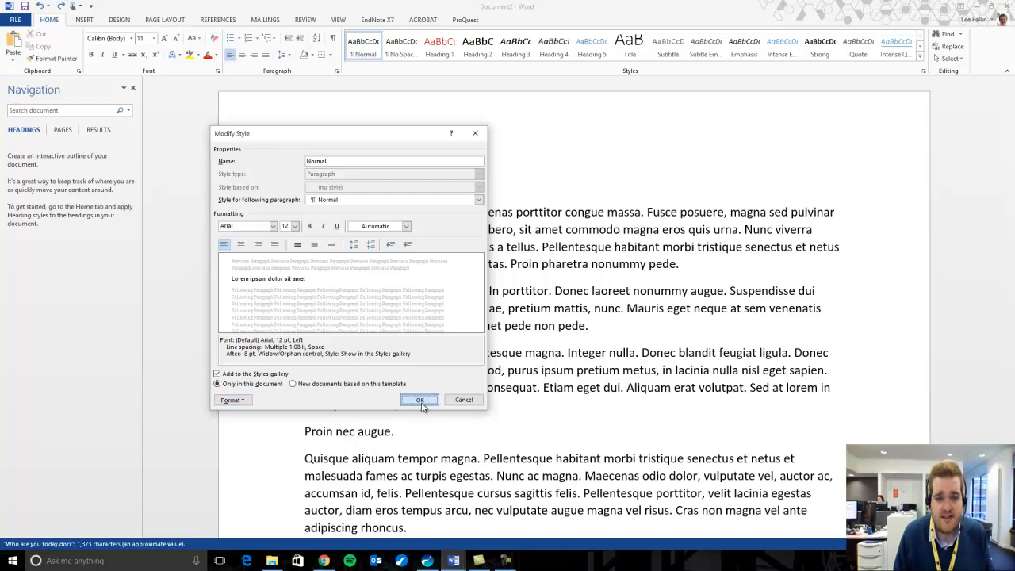
scroll(525, 369, down, 15)
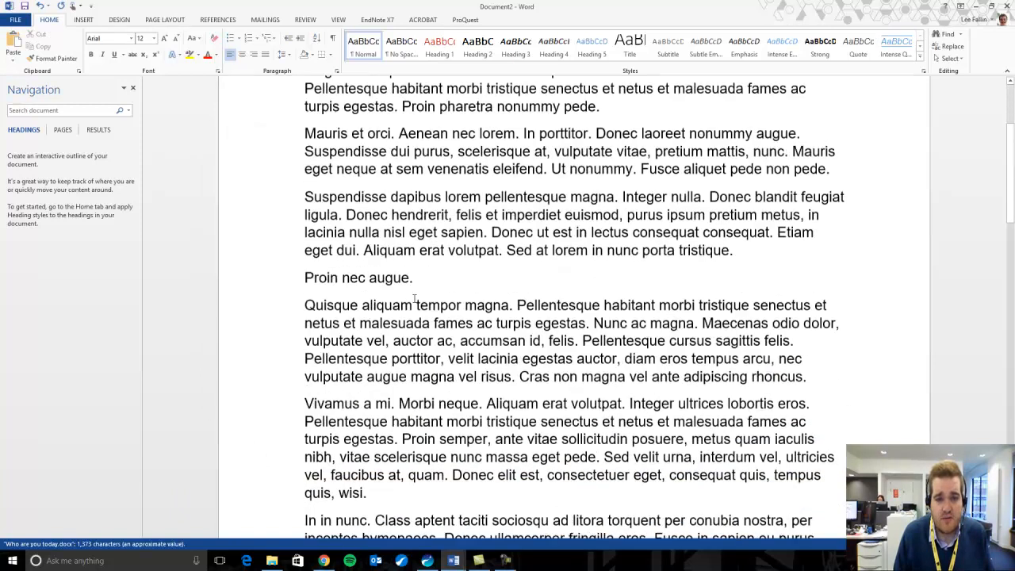
scroll(524, 369, up, 15)
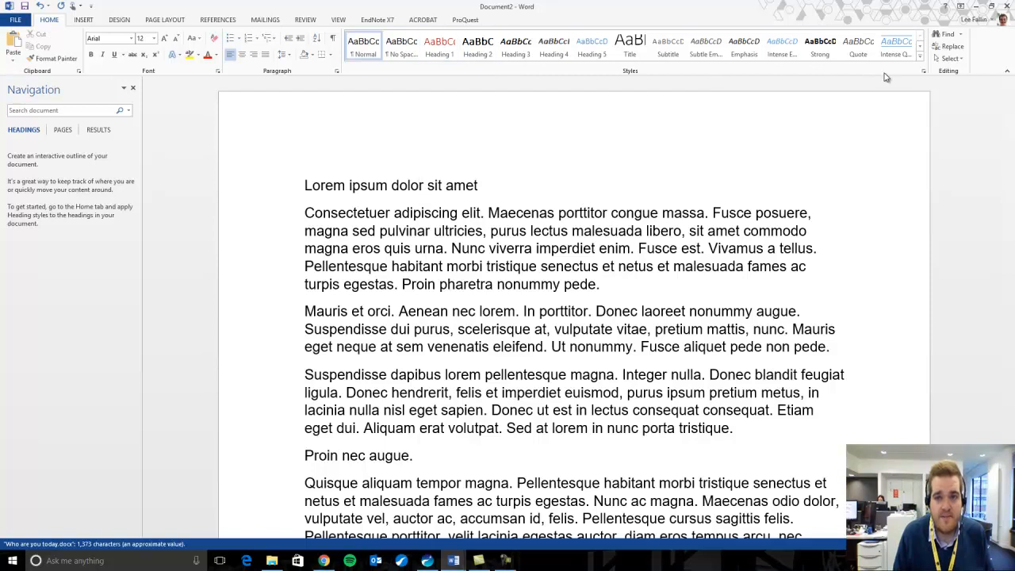
Show the full list of styles and apply Heading 1 to the line "Lorem ipsum dolor sit amet".
click(925, 72)
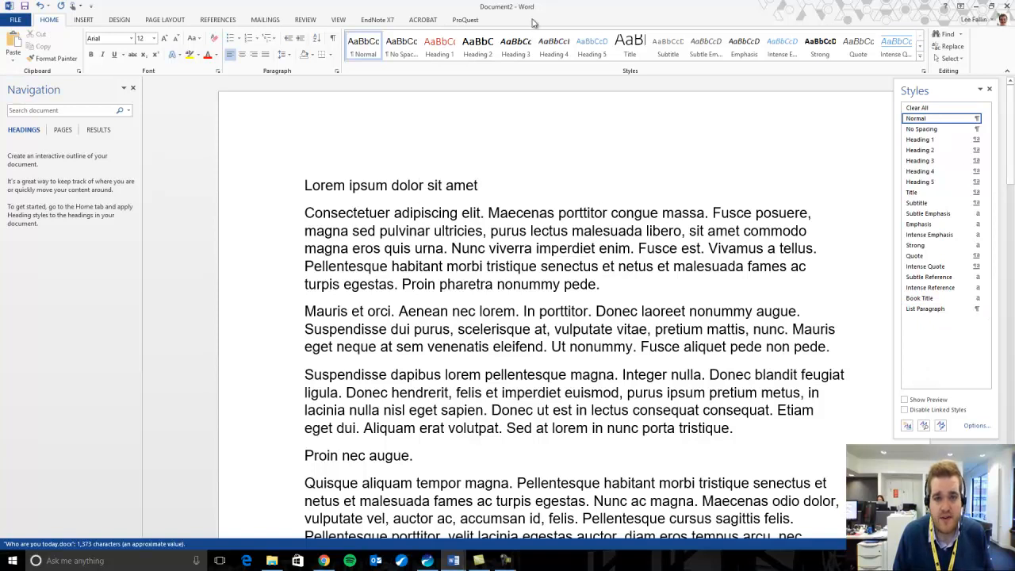
click(441, 51)
Apply the Heading 2 style to the lines "Proin nec augue." and "Maecenas pede purus.".
scroll(464, 256, down, 5)
click(376, 211)
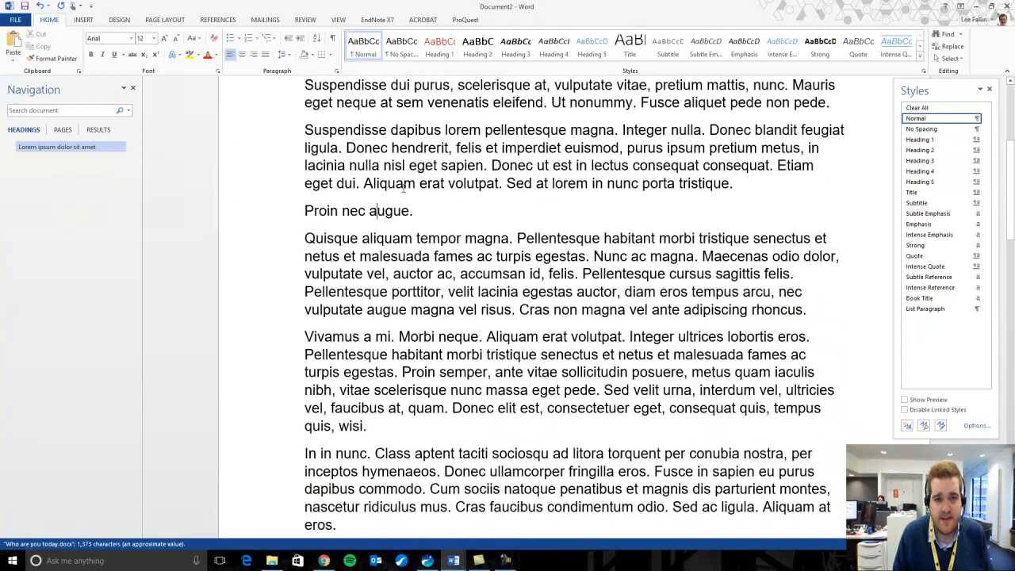
click(477, 48)
scroll(357, 373, down, 4)
scroll(359, 372, down, 3)
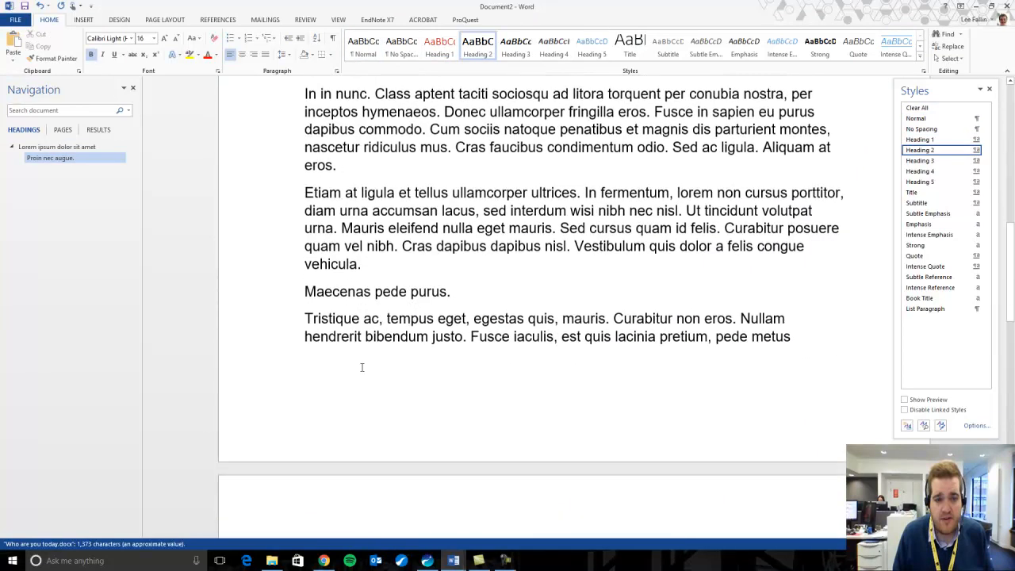
click(391, 285)
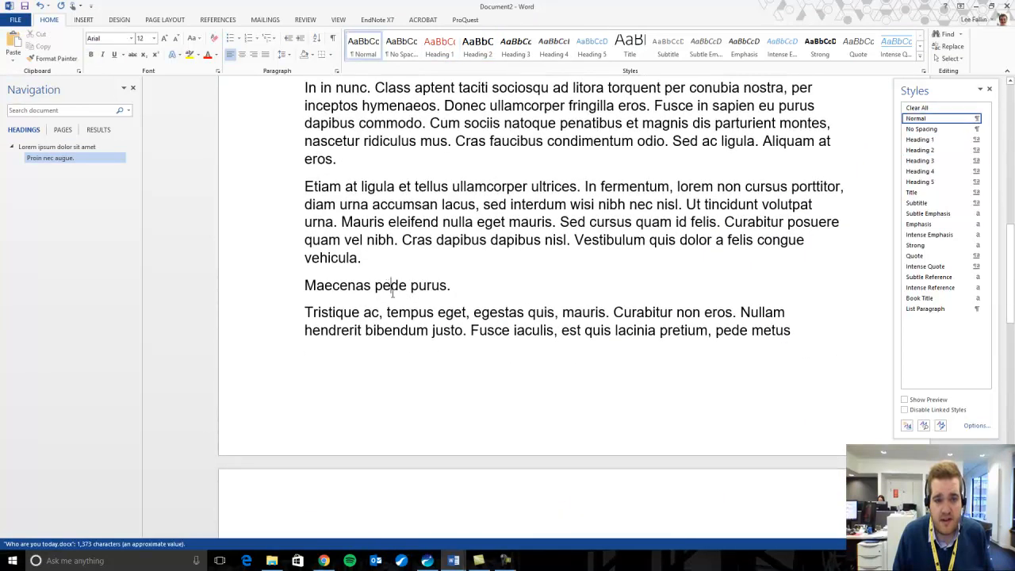
click(478, 48)
scroll(522, 228, up, 5)
scroll(521, 228, up, 3)
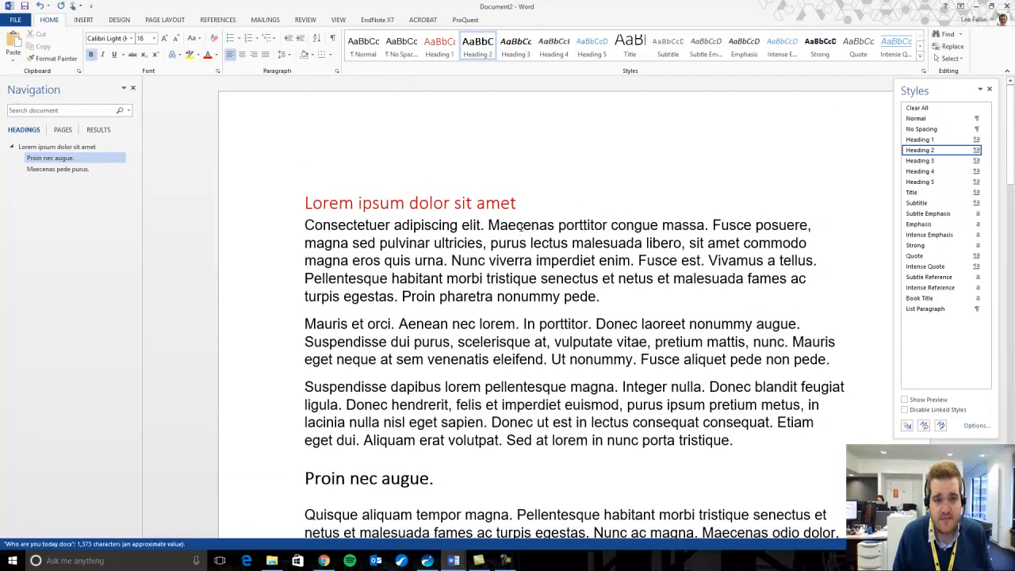
Examine the styled headings and jump between the three of them through the document's heading outline.
scroll(553, 350, down, 1)
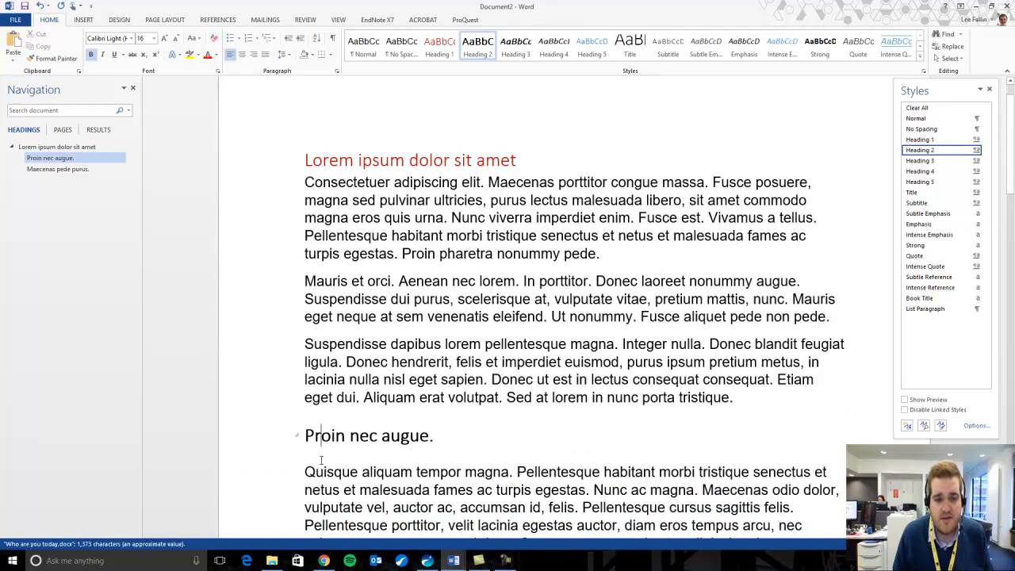
click(354, 161)
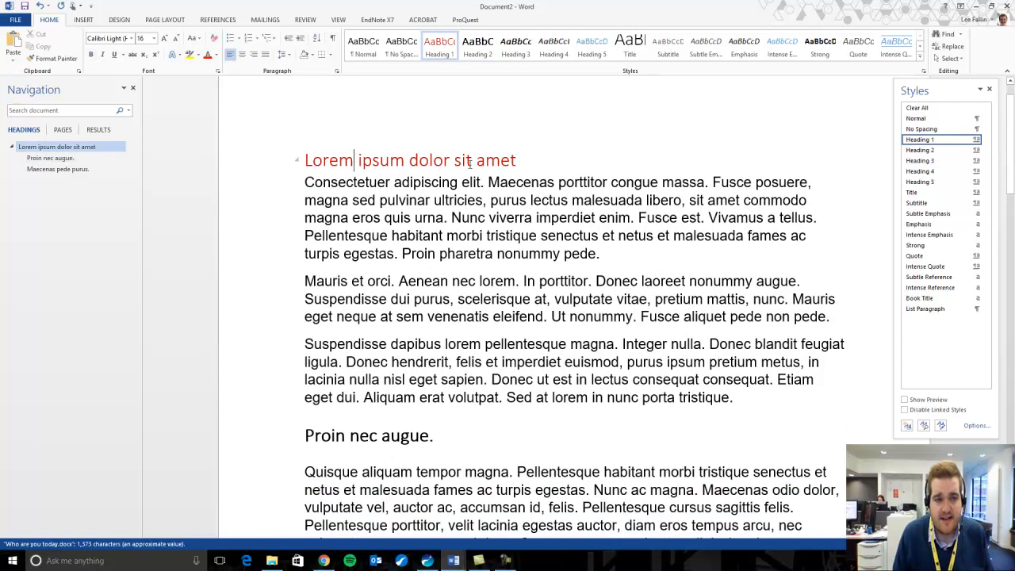
click(51, 158)
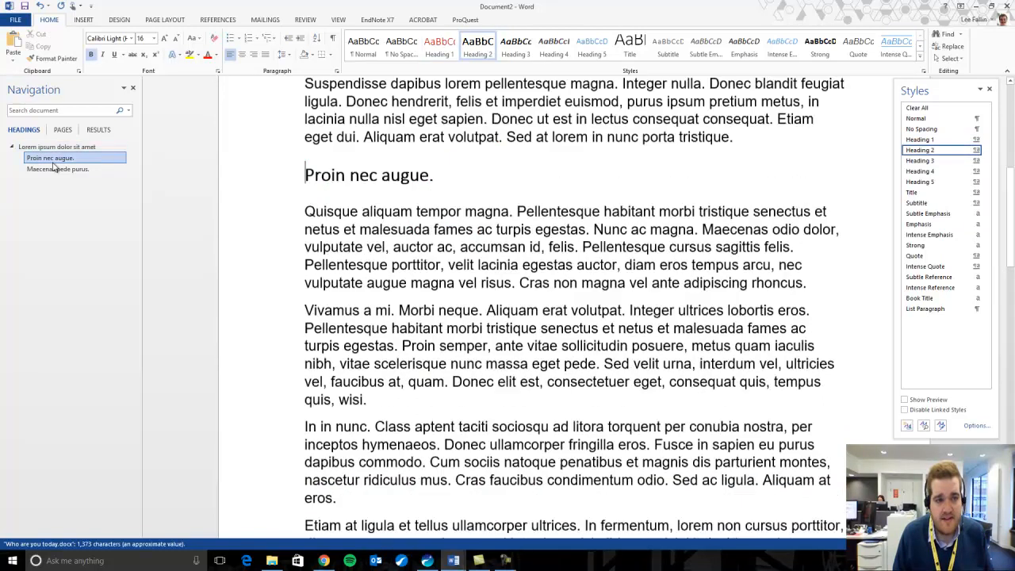
click(57, 170)
click(51, 158)
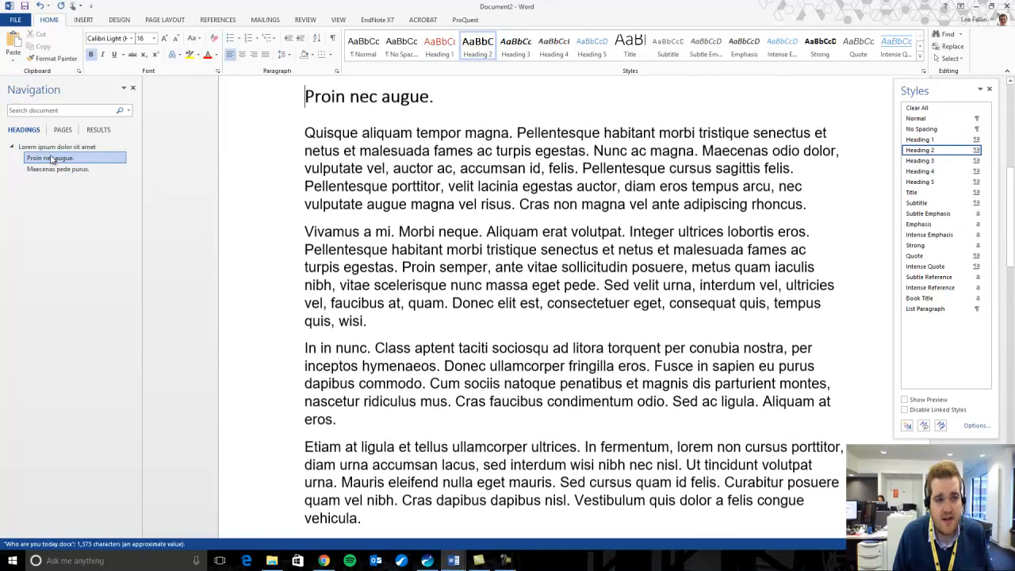
click(56, 146)
click(62, 169)
click(61, 159)
click(63, 148)
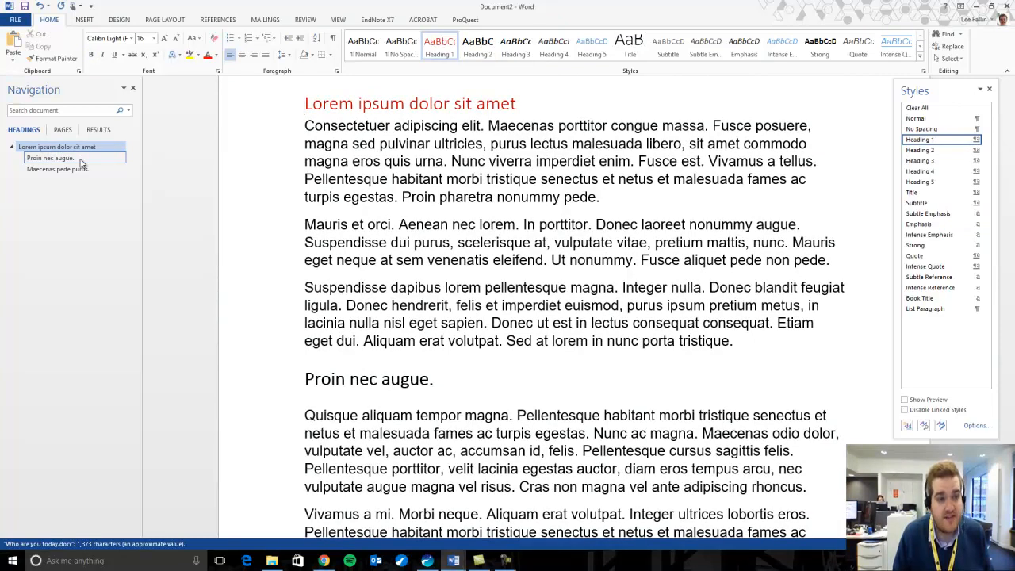
click(80, 160)
click(72, 170)
click(66, 158)
click(67, 148)
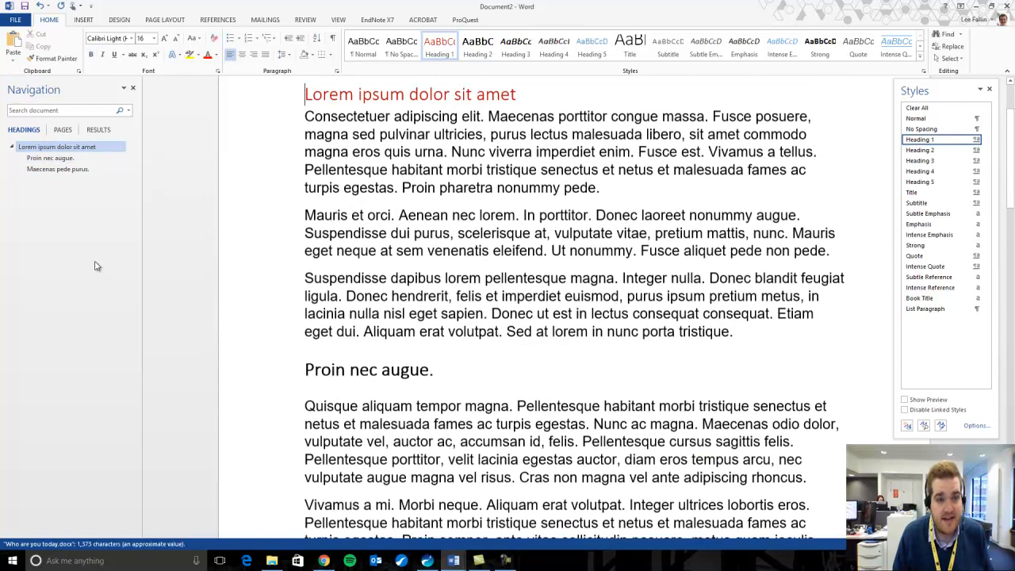
click(67, 159)
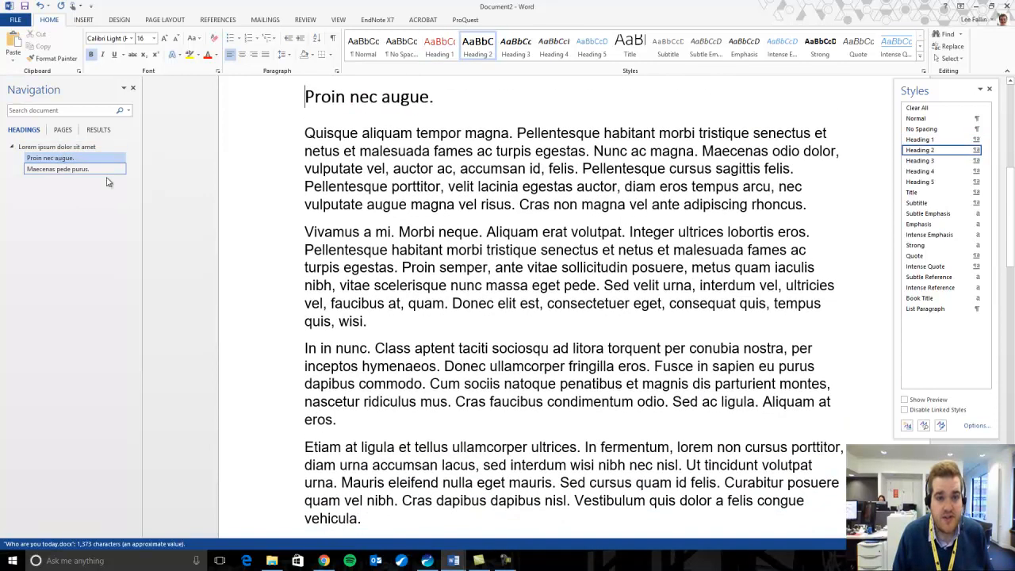
Move the "Proin nec augue." section below "Maecenas pede purus." in the heading outline and check the reordered text in the document.
drag(72, 161, 87, 177)
scroll(413, 214, up, 3)
scroll(452, 258, up, 10)
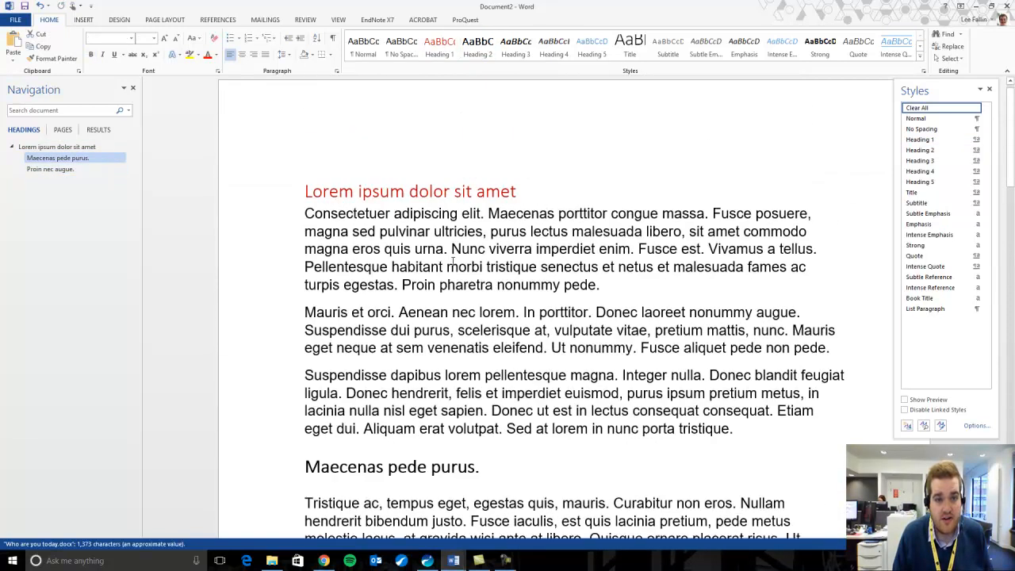
click(451, 261)
scroll(443, 319, down, 5)
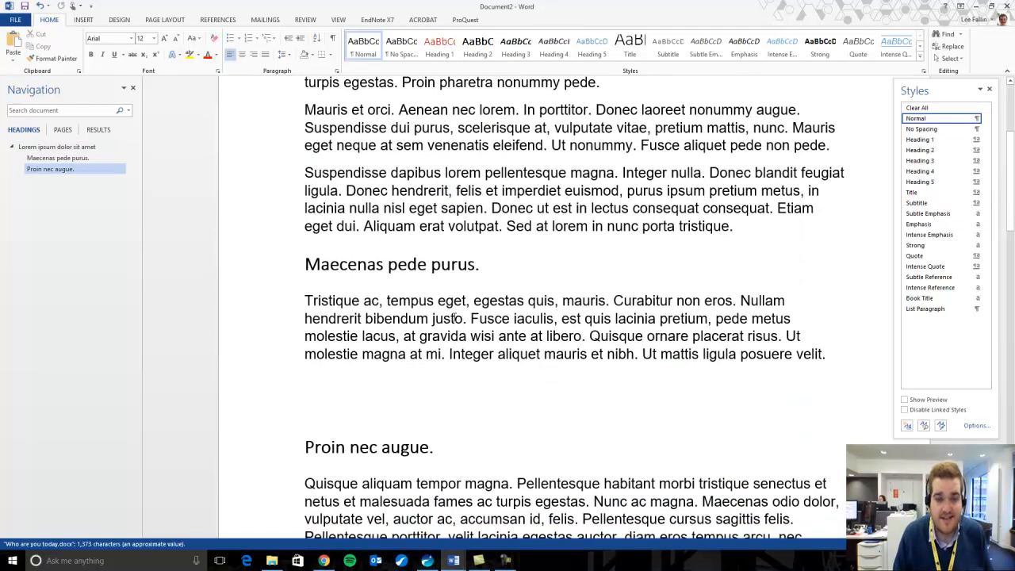
scroll(455, 317, up, 5)
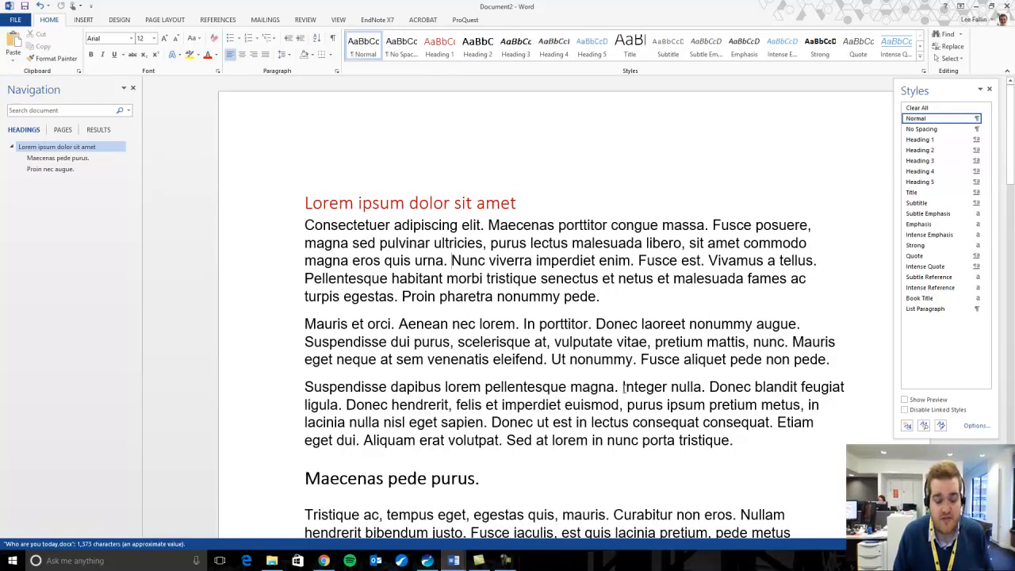
Open the Heading 1 style for modification and set its font to Arial, size 16.
scroll(624, 388, down, 2)
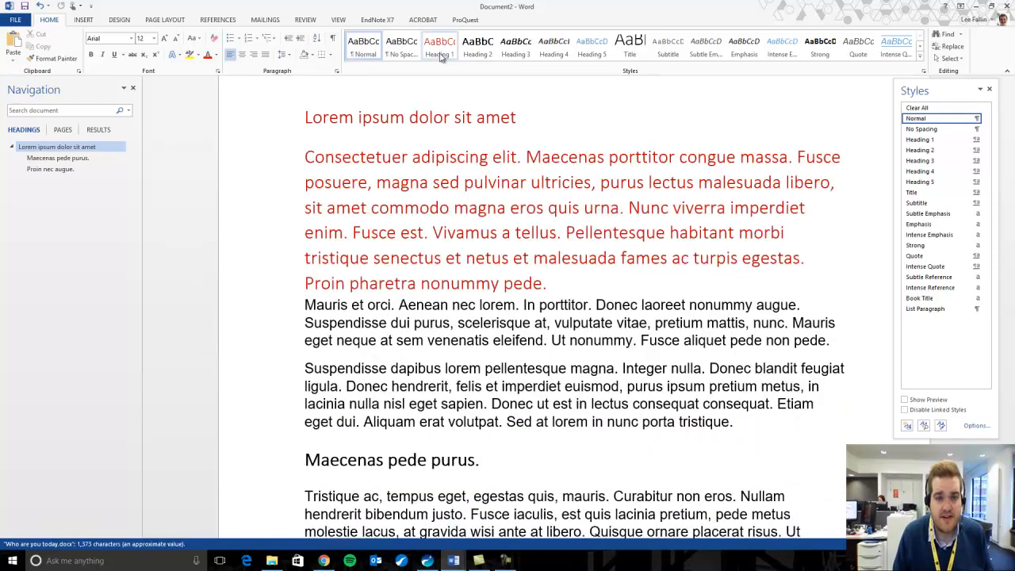
click(449, 117)
right_click(450, 49)
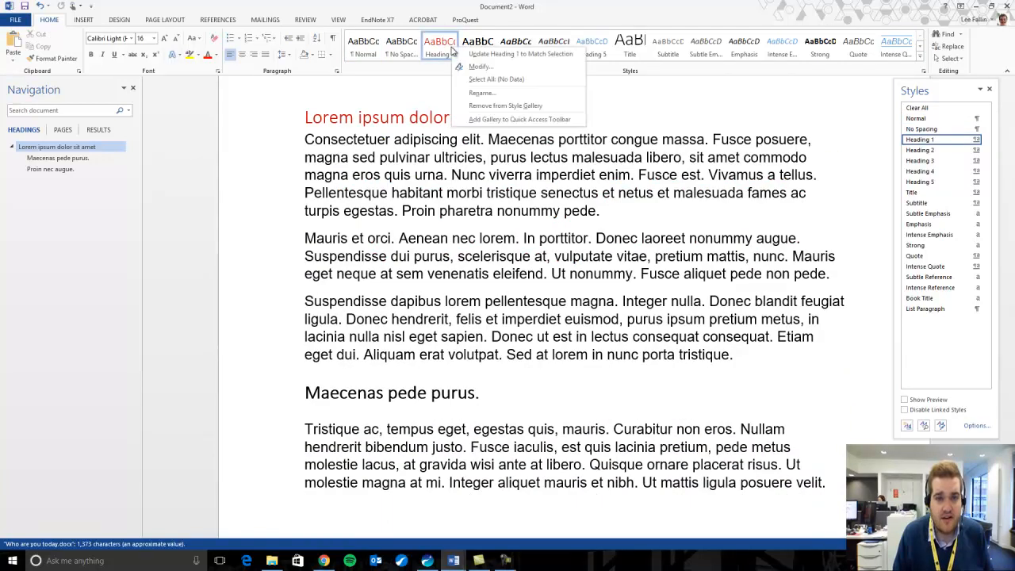
click(480, 70)
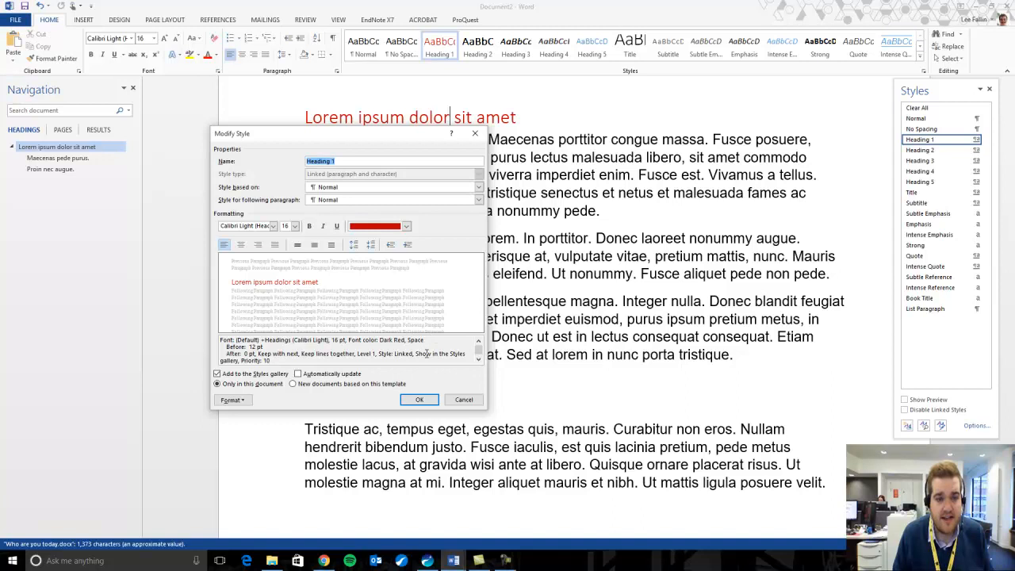
click(273, 226)
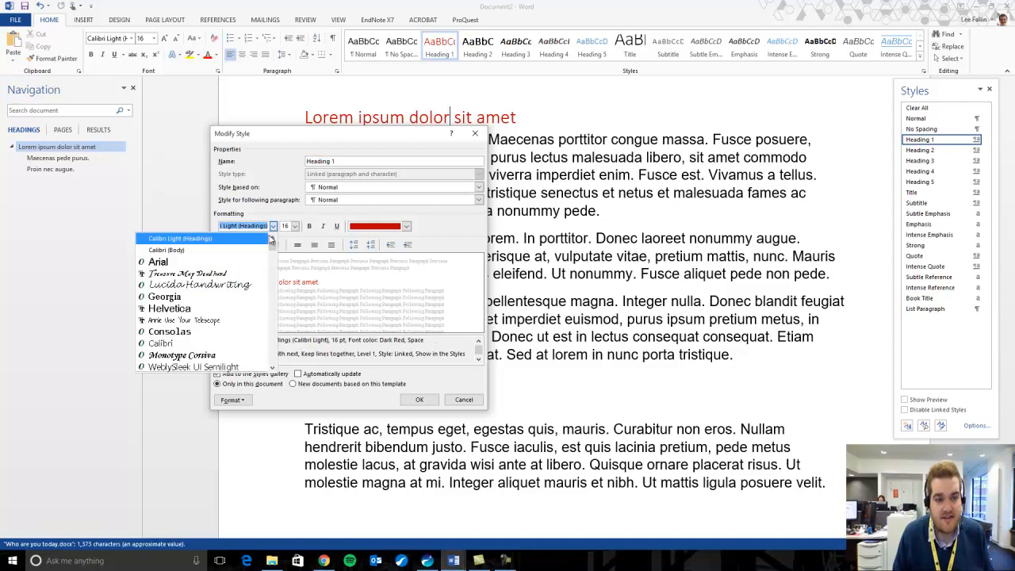
click(230, 262)
click(295, 227)
click(286, 280)
Make the Heading 1 style bold with a dark grey font colour and apply the style change.
click(309, 227)
click(406, 226)
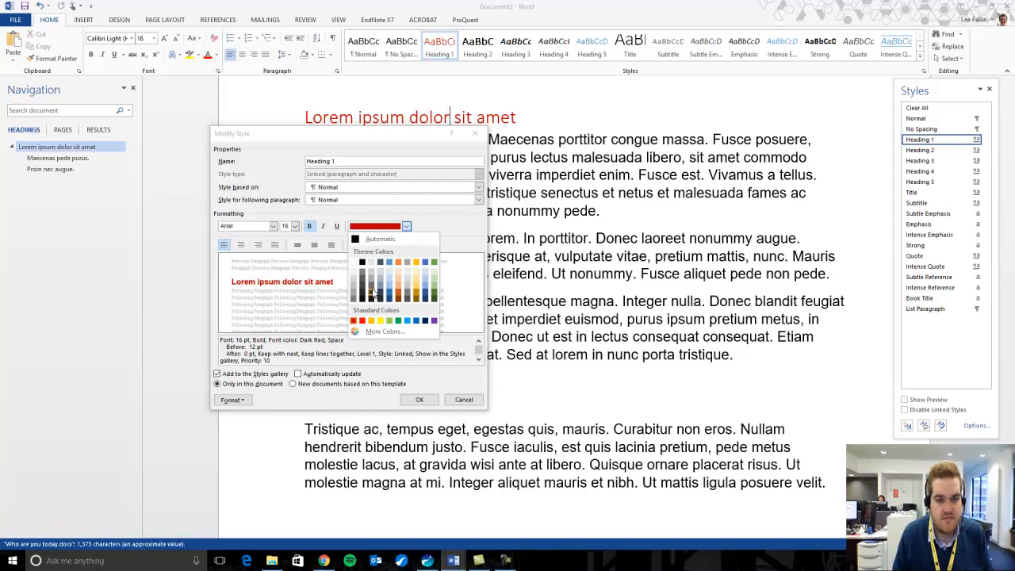
click(370, 301)
click(421, 402)
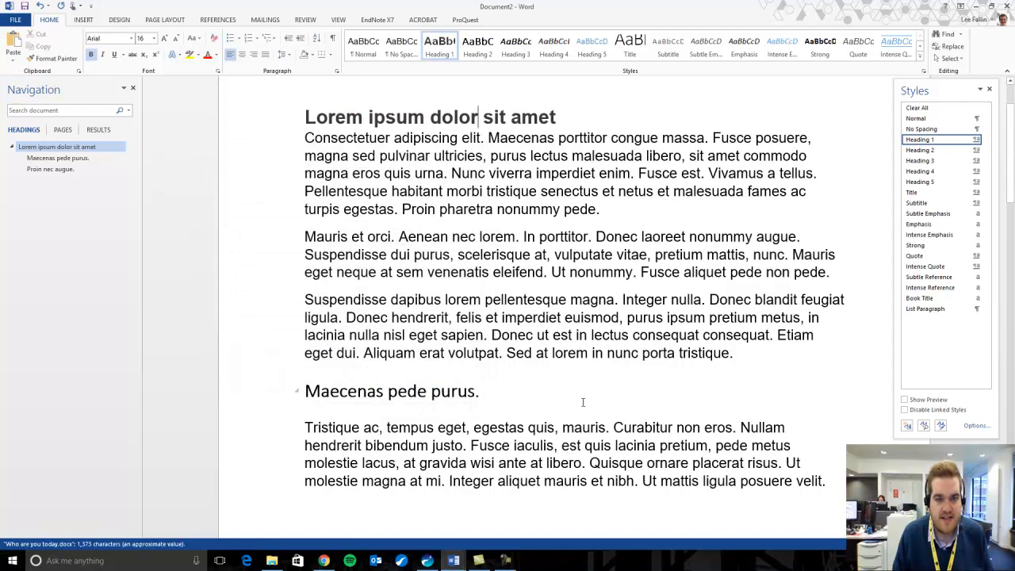
Modify the Heading 2 style to size 14, italic, with a grey font colour, and apply the change.
right_click(485, 46)
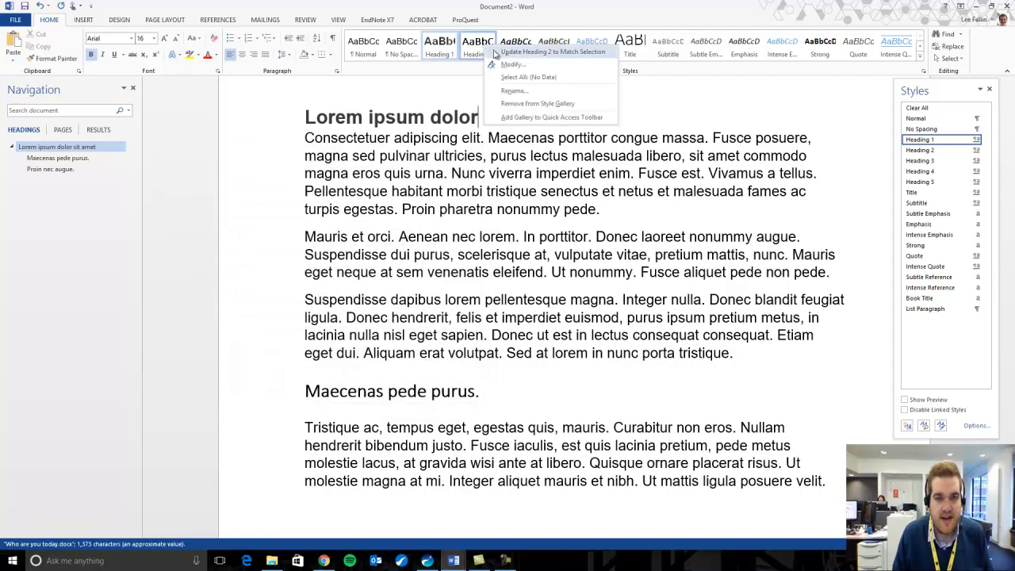
click(511, 65)
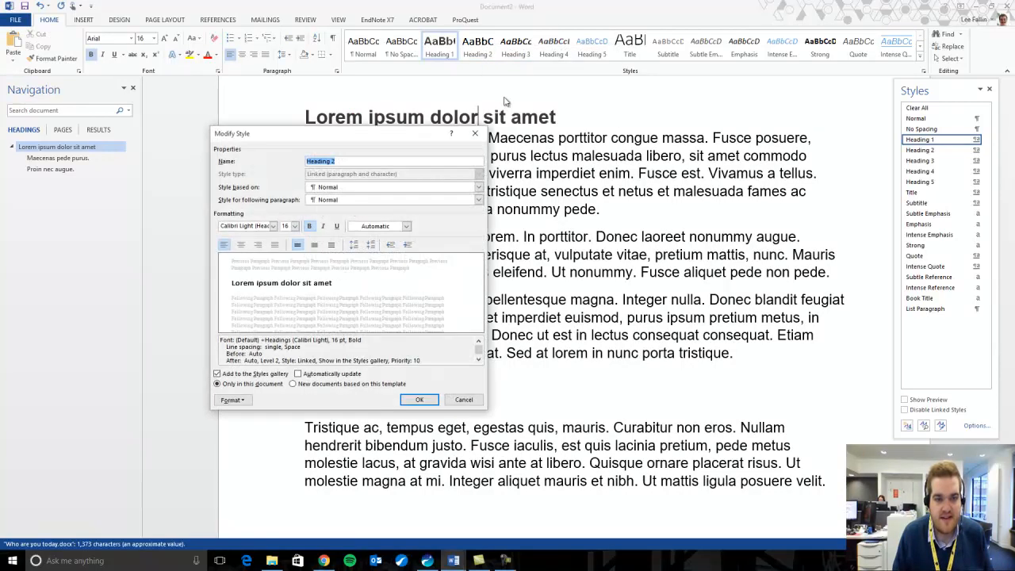
click(295, 227)
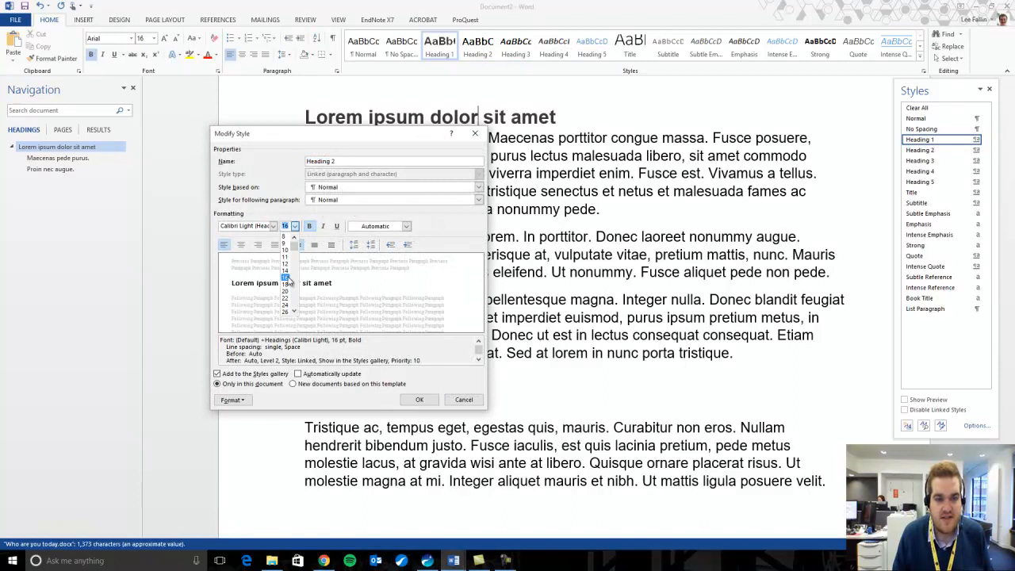
click(286, 271)
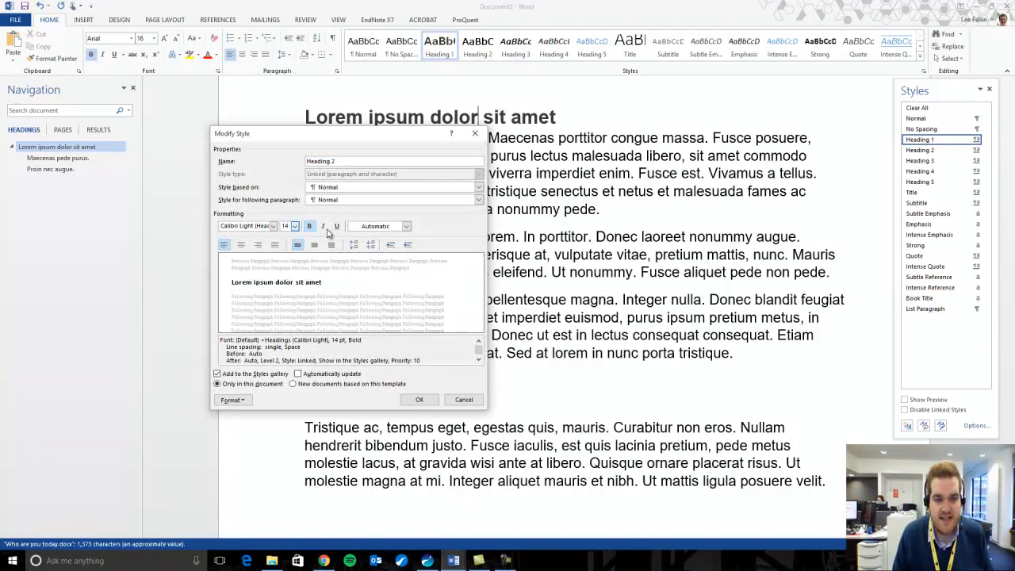
click(323, 227)
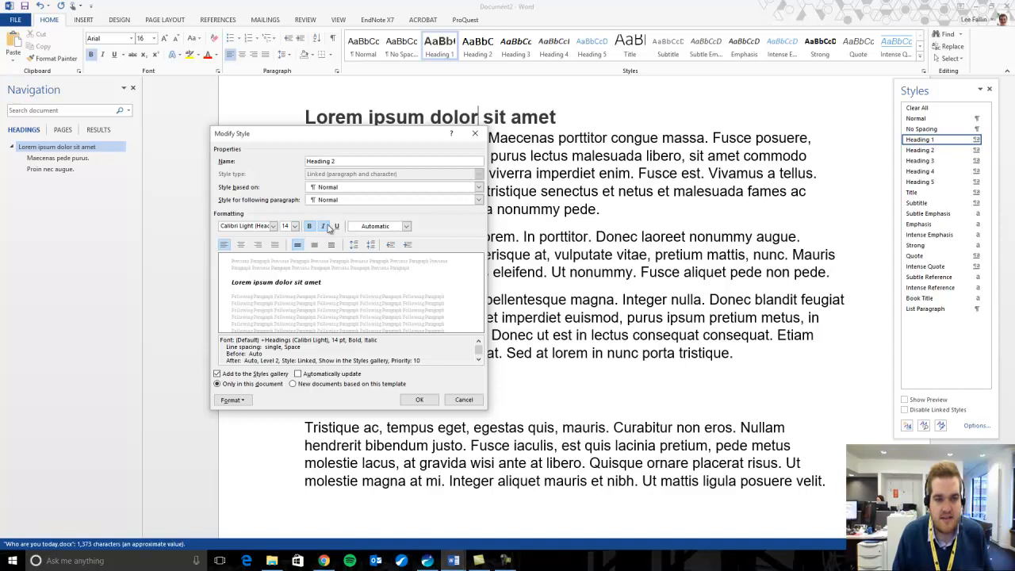
click(378, 227)
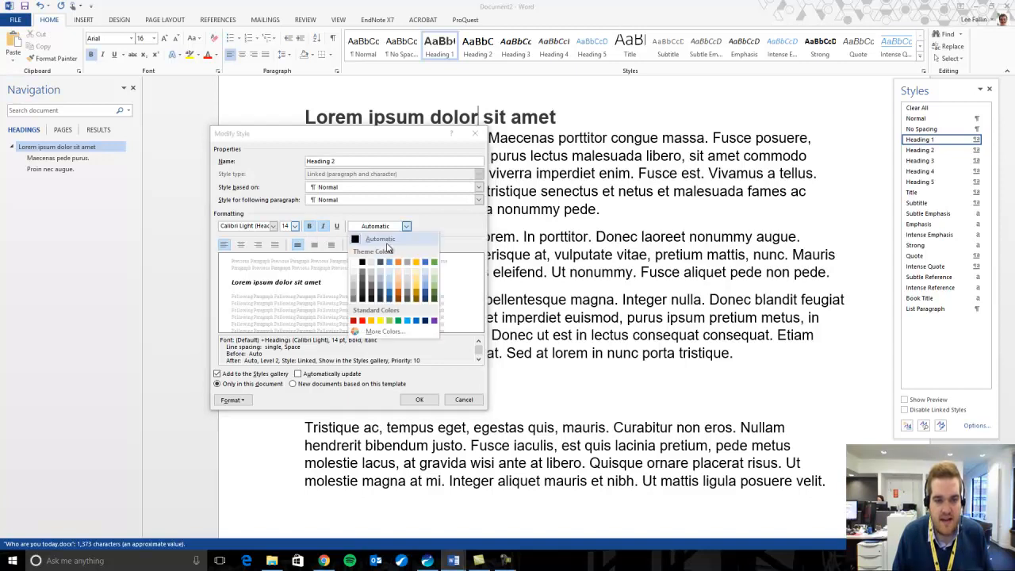
click(373, 287)
click(420, 399)
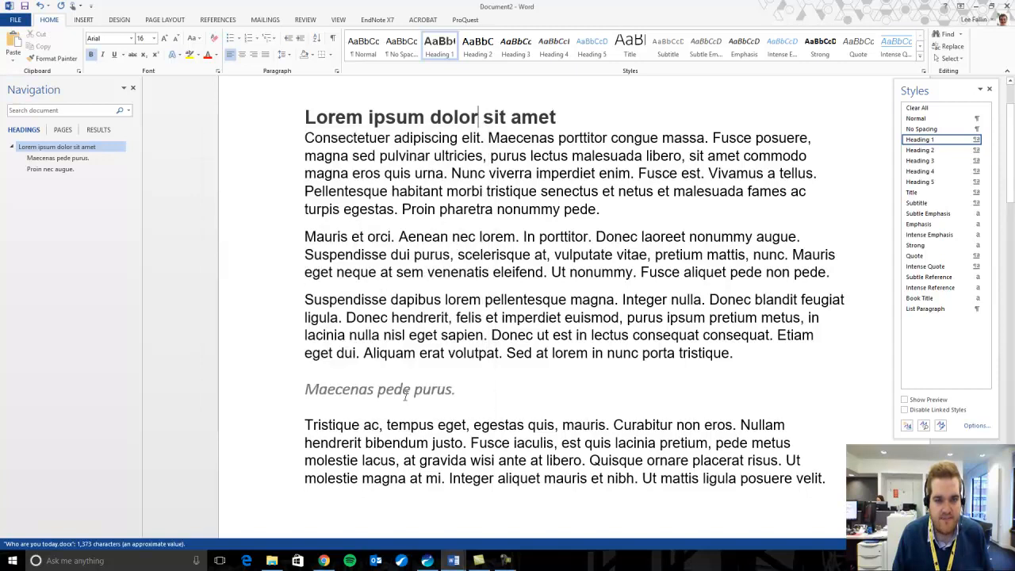
Look over the restyled headings and delete the empty lines above the heading "Proin nec augue.".
click(507, 350)
scroll(547, 299, down, 5)
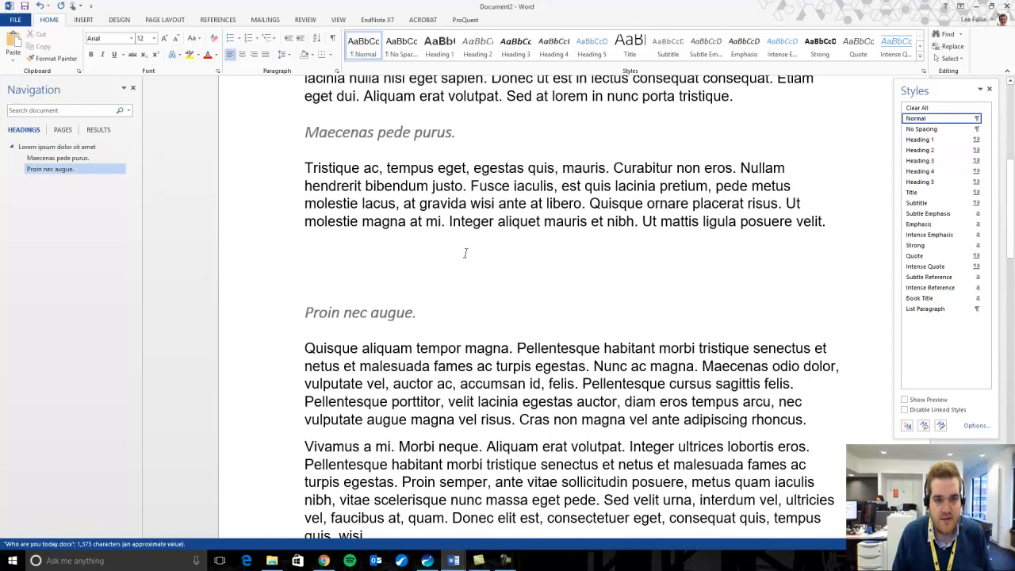
scroll(378, 511, down, 2)
scroll(378, 511, up, 8)
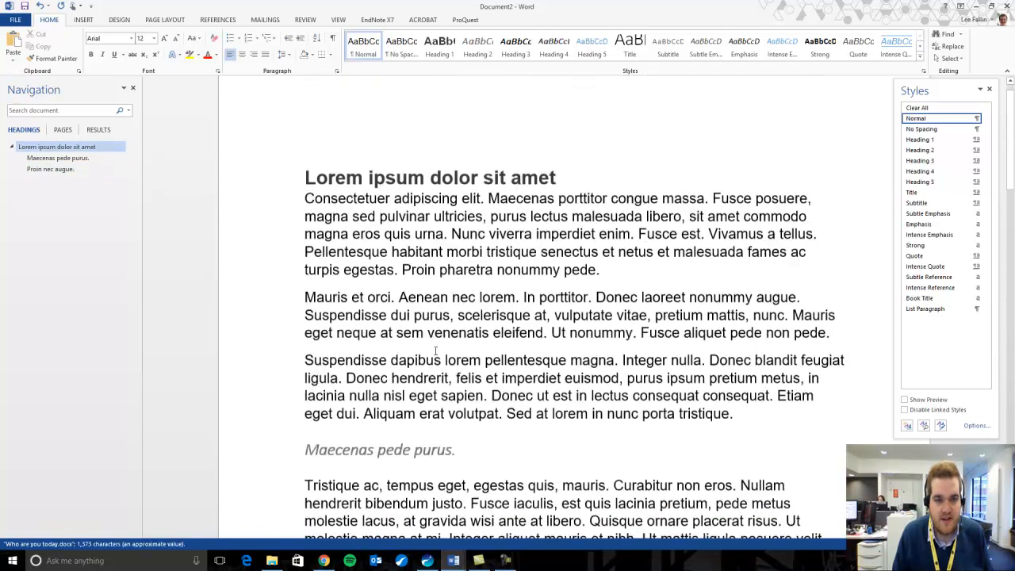
scroll(378, 511, down, 4)
click(388, 435)
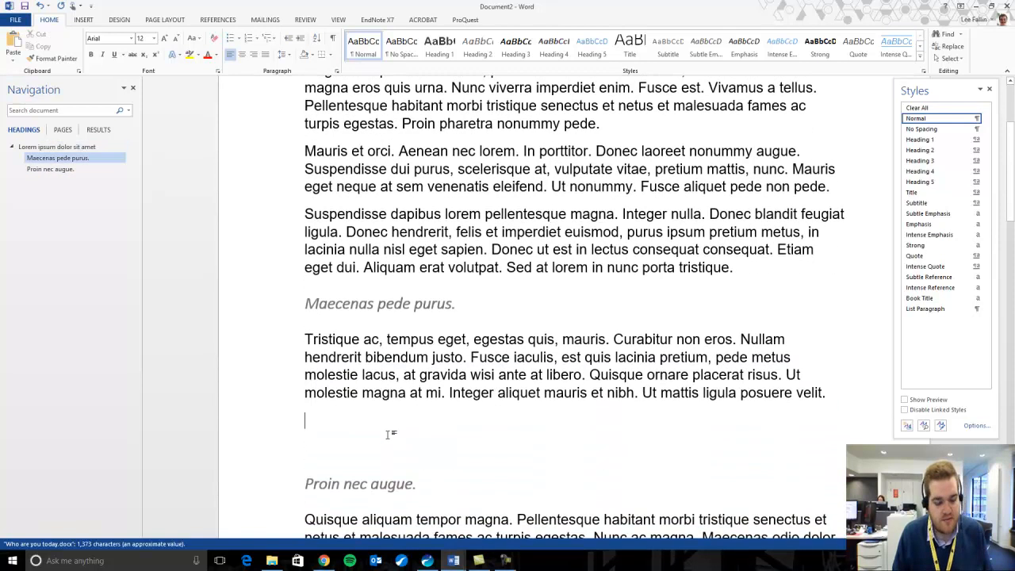
key(Delete)
key(Delete)
key(Delete)
Try Subtitle, Subtle Emphasis, Intense Emphasis and Quote in the paragraph beginning "Mauris et orci", and settle on the Intense Quote style.
scroll(479, 421, down, 12)
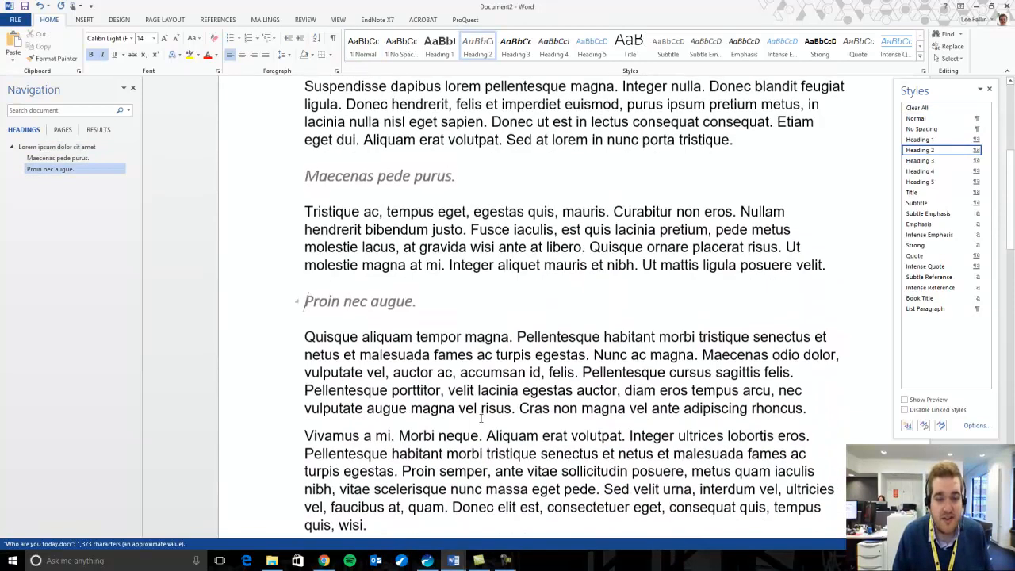
scroll(481, 418, up, 18)
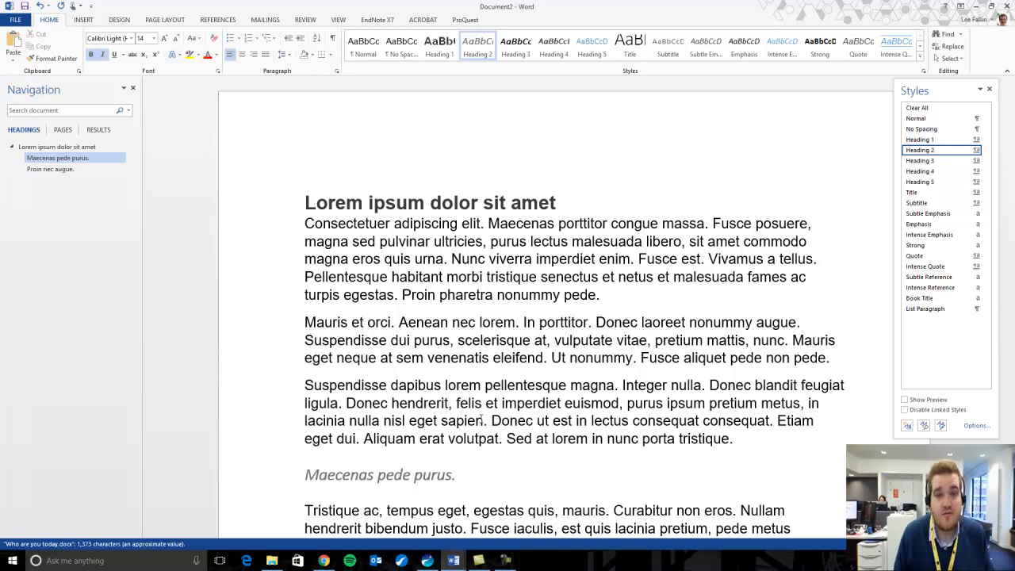
scroll(556, 238, down, 2)
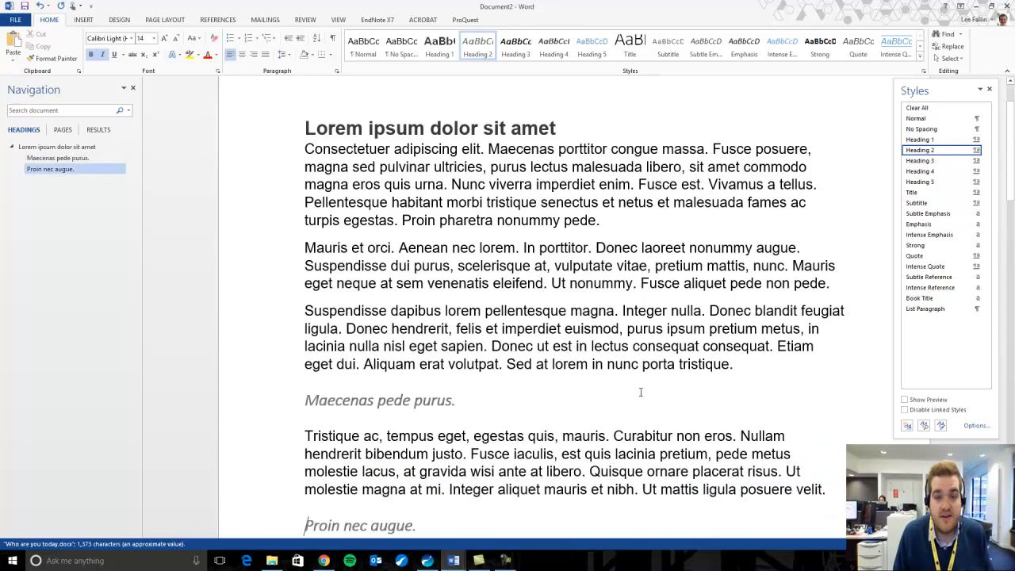
click(527, 262)
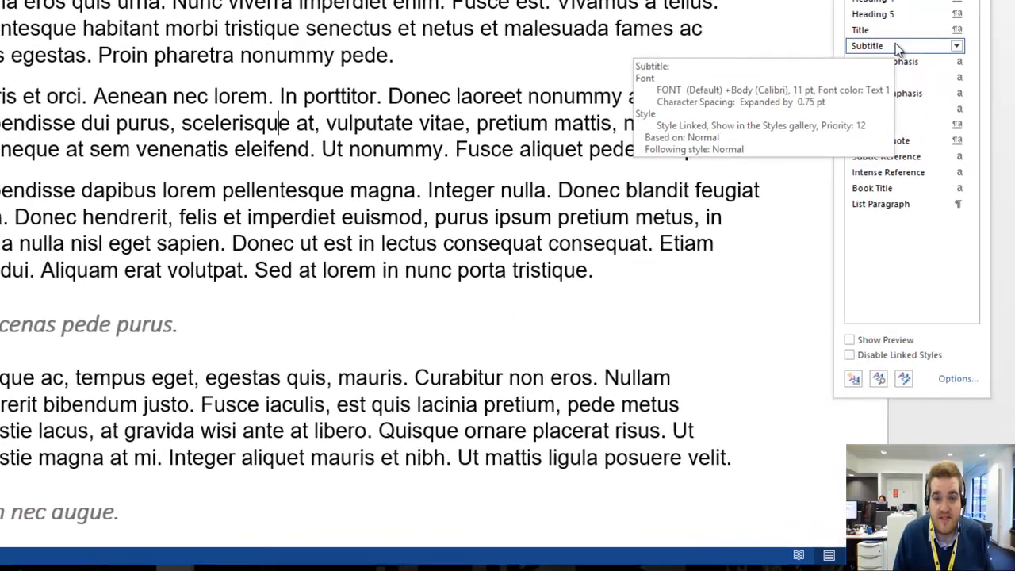
click(937, 205)
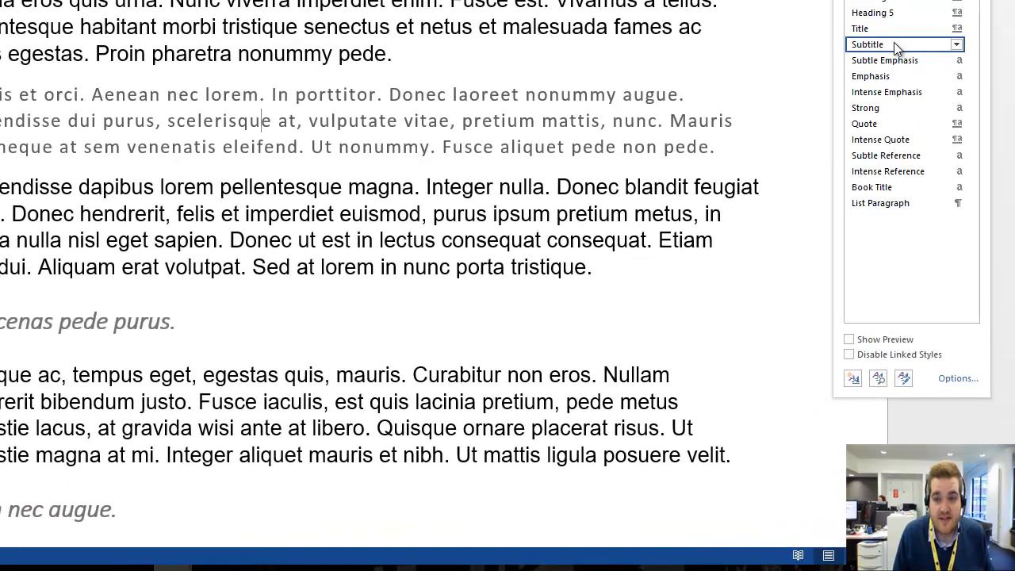
click(887, 72)
click(888, 63)
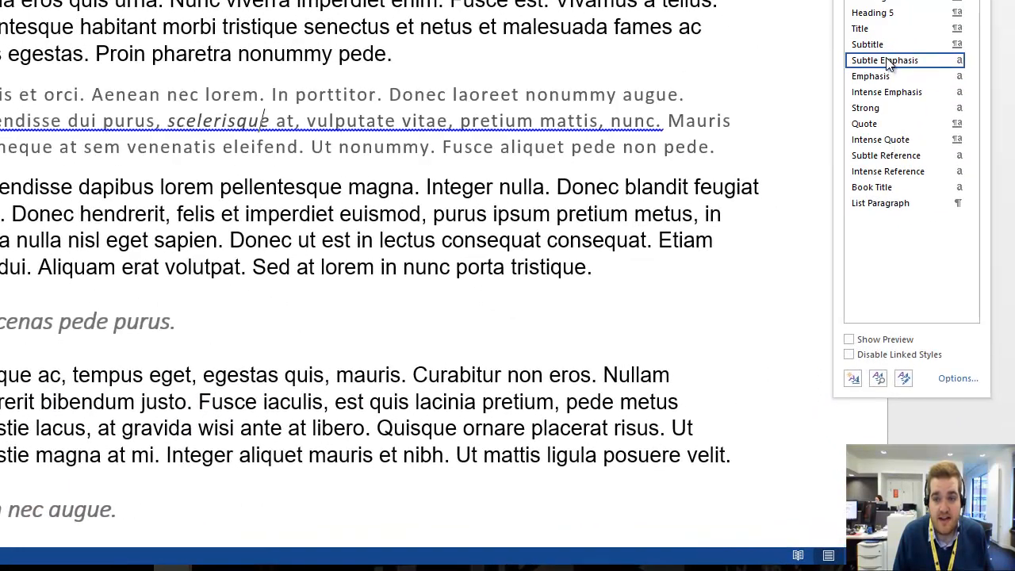
click(887, 92)
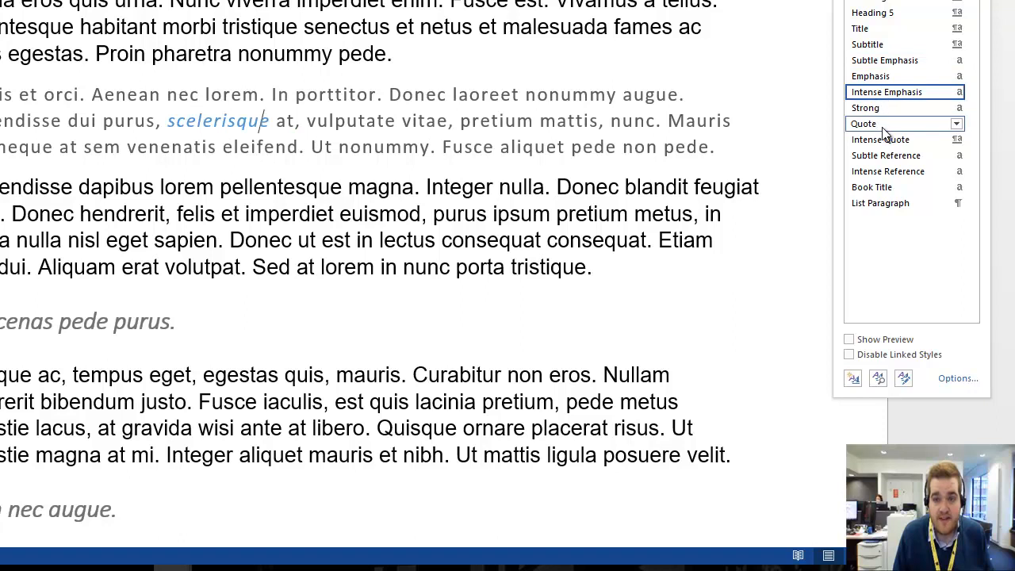
click(882, 125)
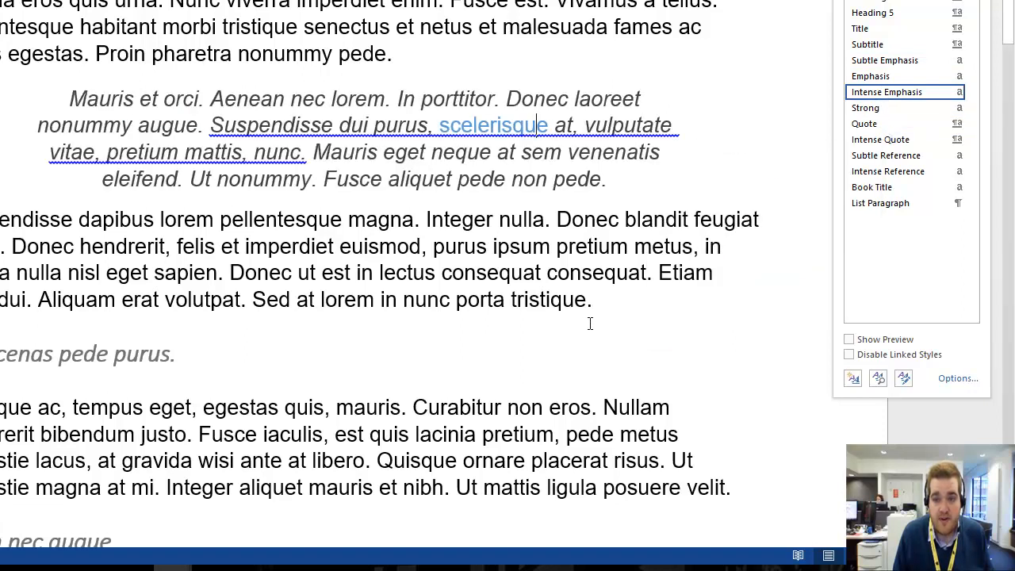
click(883, 126)
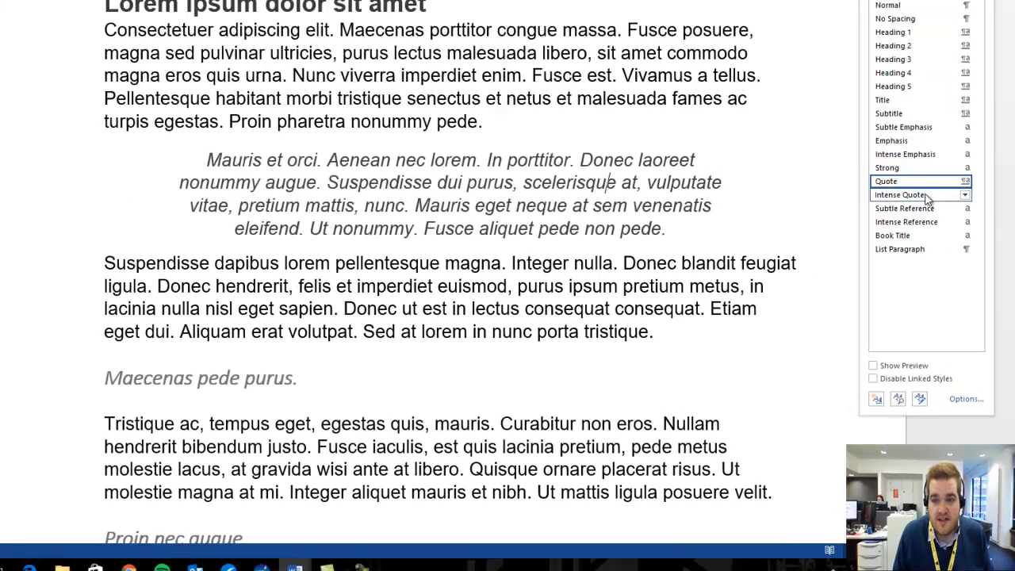
click(901, 195)
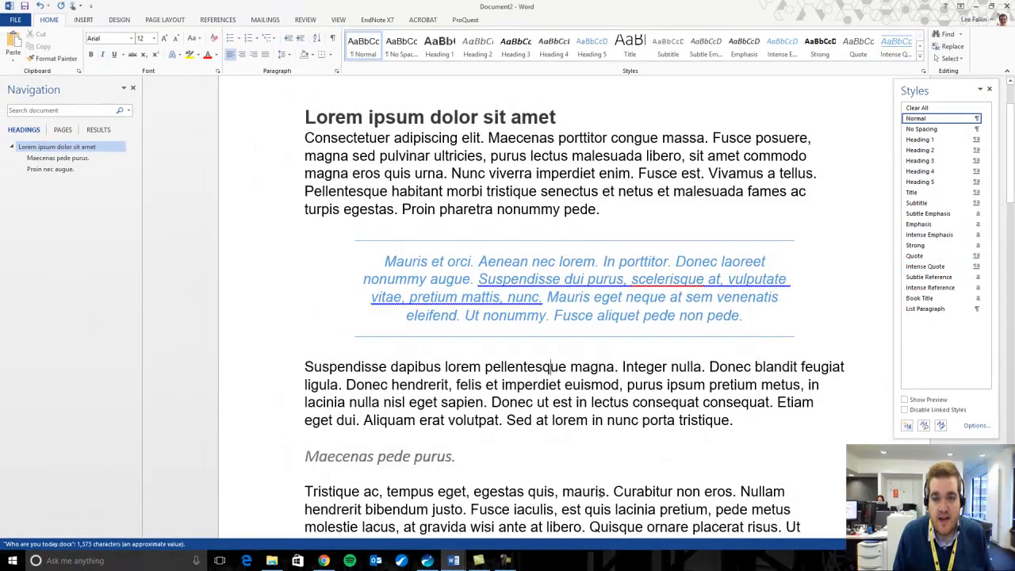
Modify the Intense Quote style to use a grey font colour and apply the change.
right_click(912, 272)
click(879, 290)
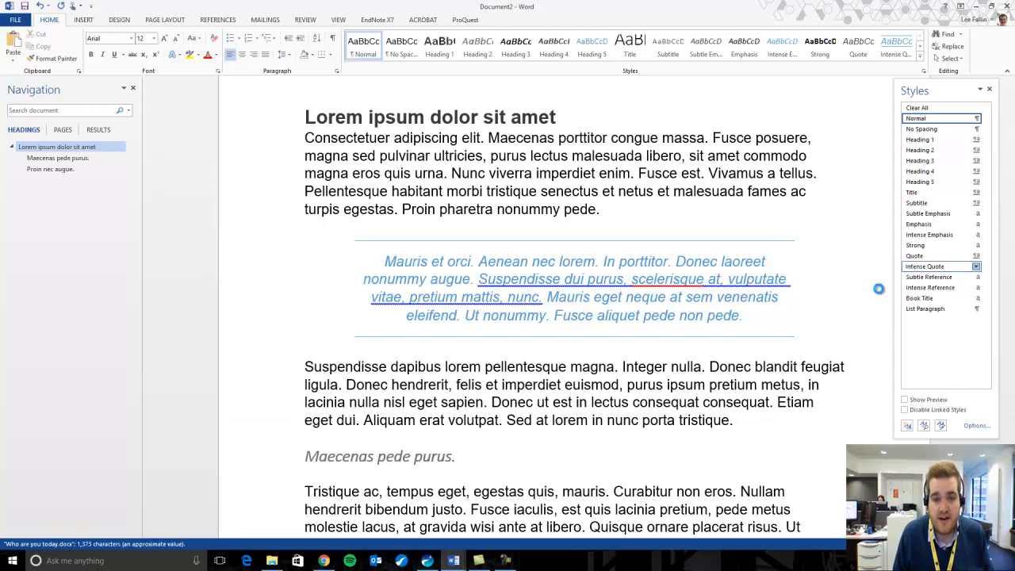
click(384, 229)
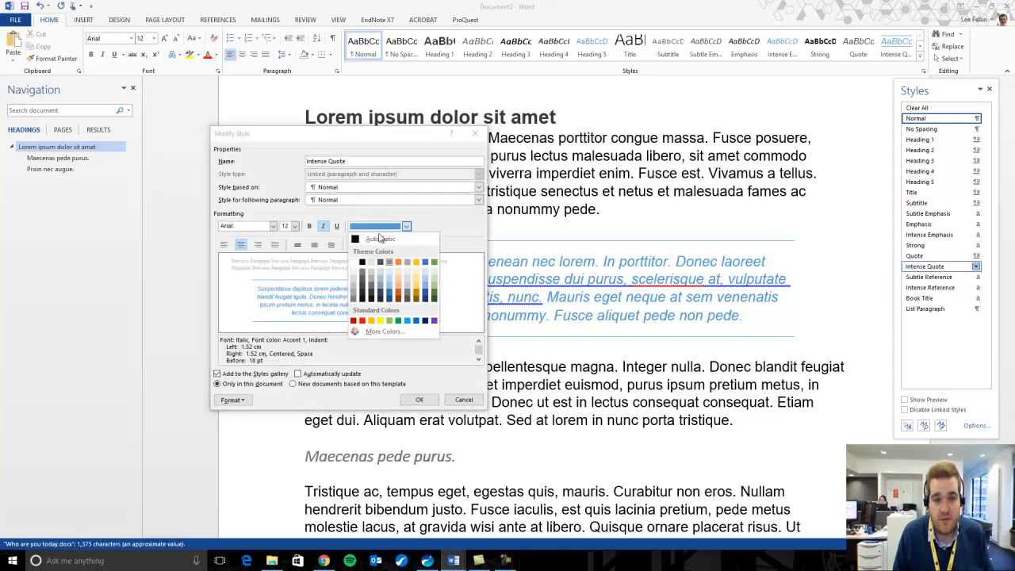
click(362, 278)
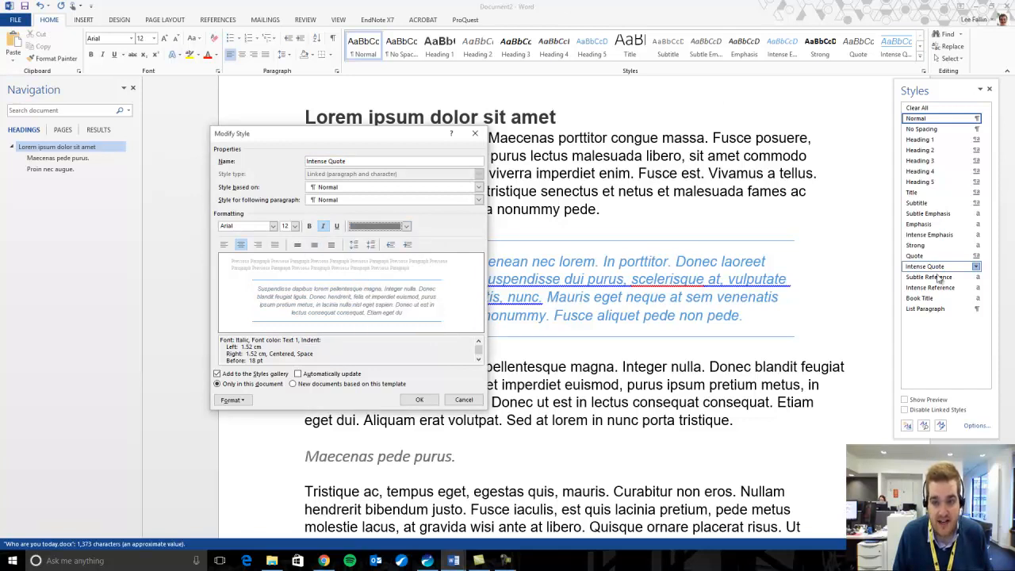
click(419, 401)
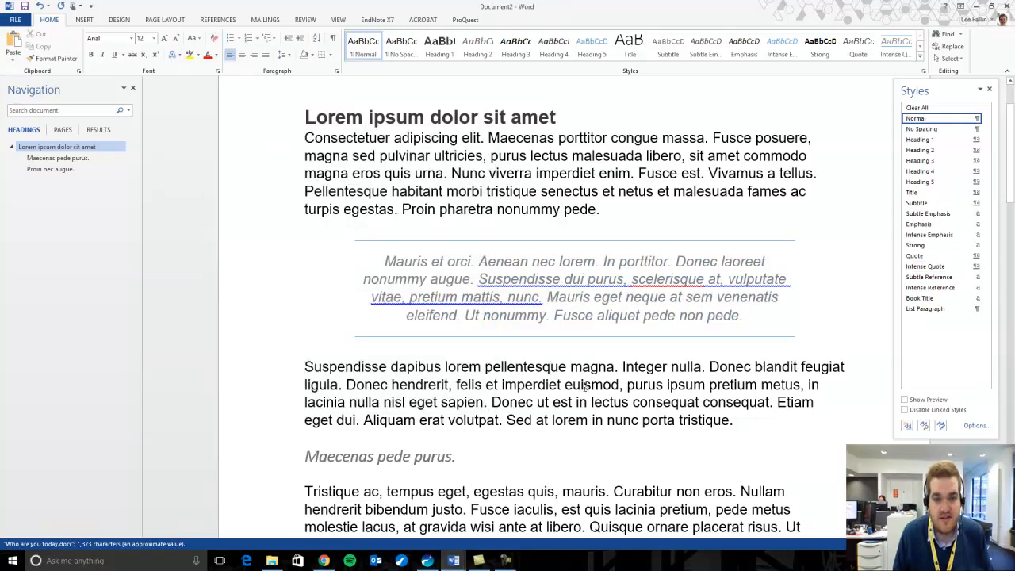
Apply the Intense Emphasis style to the whole paragraph beginning "Vivamus a mi" and return to the start of the document.
scroll(587, 384, down, 8)
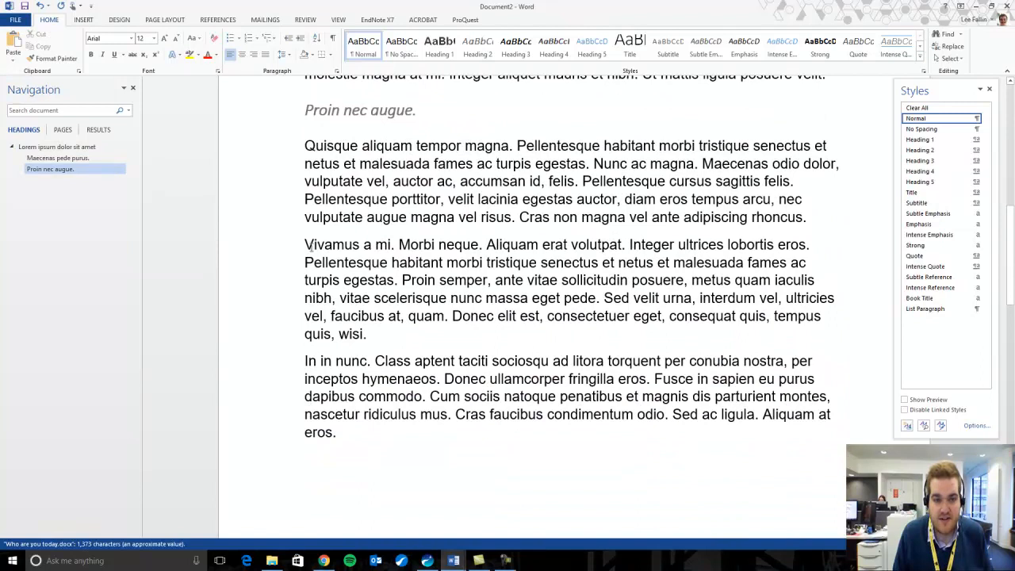
drag(305, 244, 398, 334)
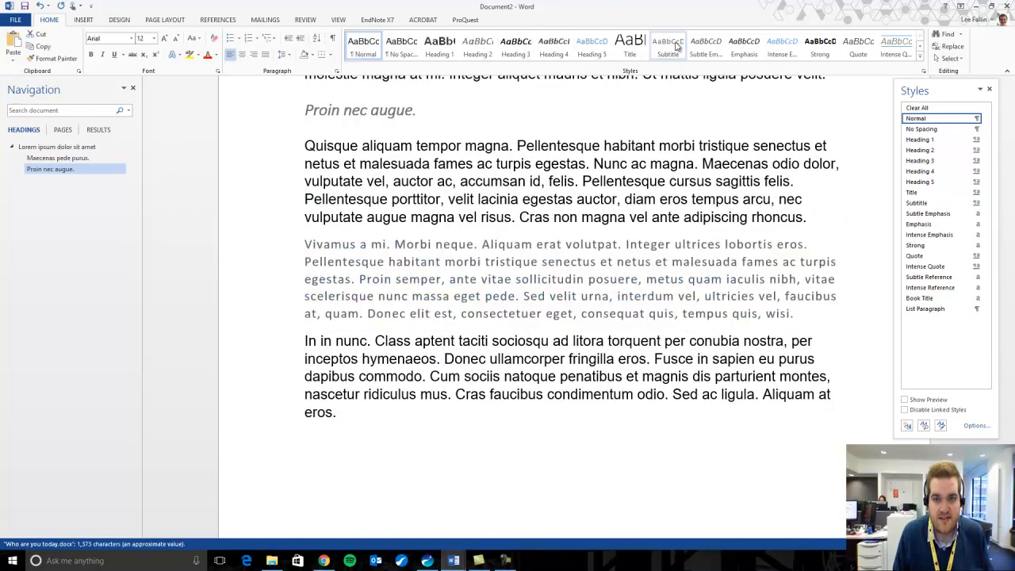
click(774, 50)
click(618, 379)
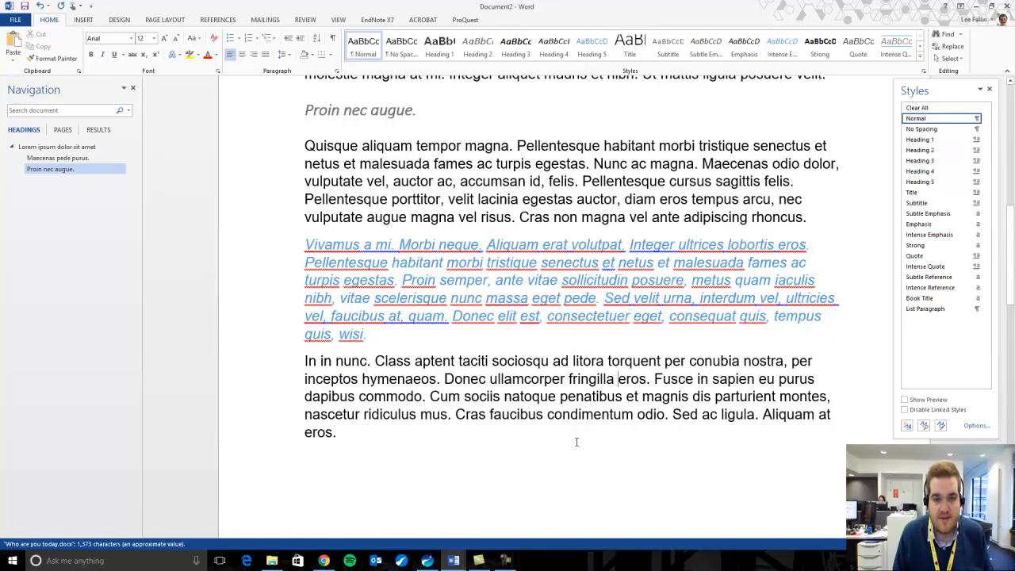
scroll(577, 442, up, 10)
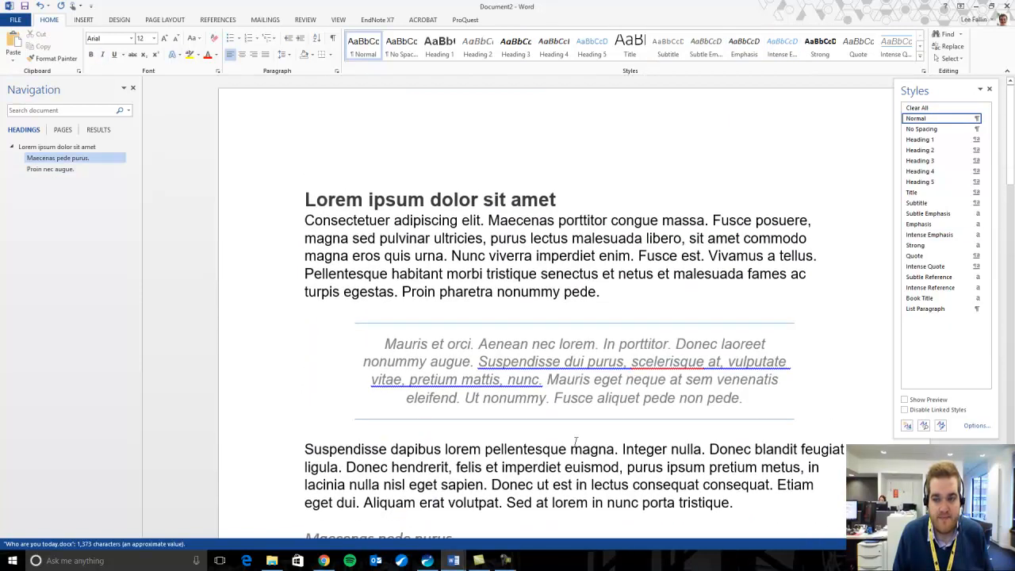